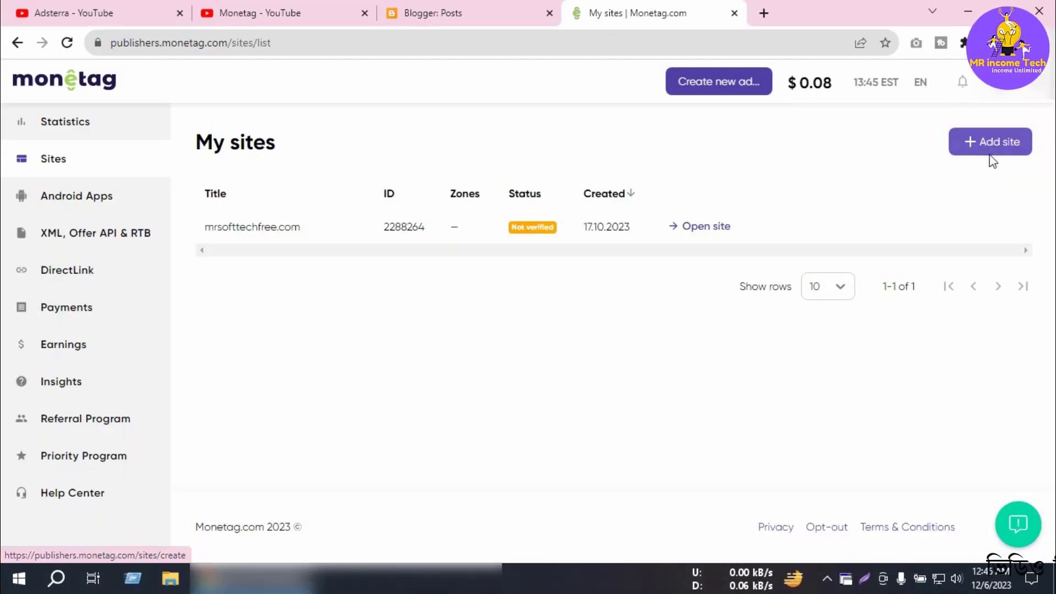
# Open the form for adding a new site.
pyautogui.hotkey('ctrl', 'shift', 'd')
pyautogui.moveTo(988, 159)
pyautogui.mouseDown()
pyautogui.moveTo(987, 280)
pyautogui.moveTo(955, 217)
pyautogui.moveTo(1015, 194)
pyautogui.mouseUp()
pyautogui.press('Escape')
pyautogui.click(1000, 145)
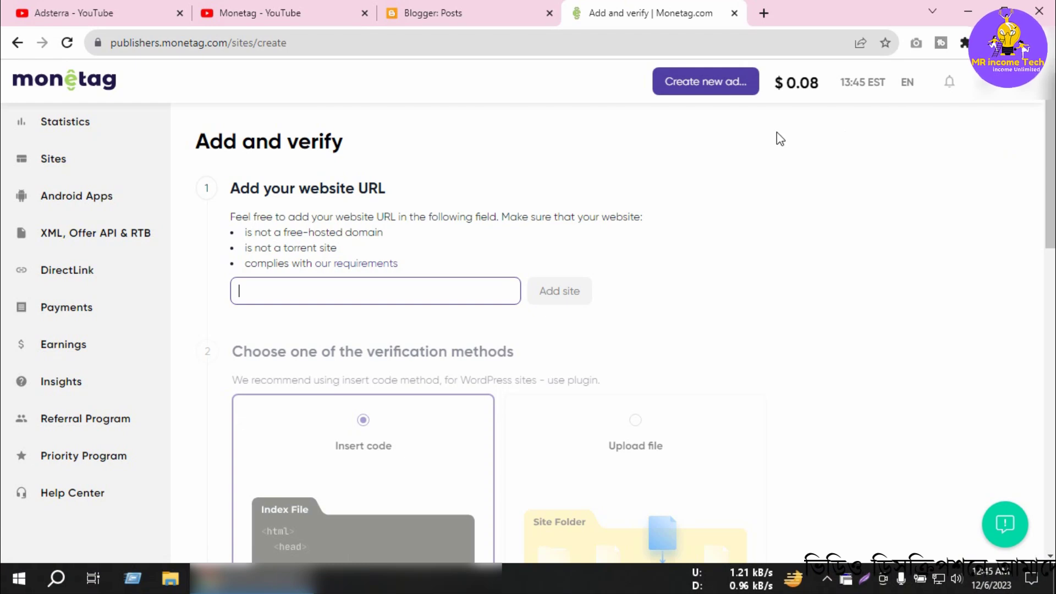
# Review the website URL requirements and the verification methods offered for a new site.
pyautogui.moveTo(352, 234)
pyautogui.mouseDown()
pyautogui.moveTo(233, 295)
pyautogui.moveTo(311, 299)
pyautogui.moveTo(265, 317)
pyautogui.moveTo(316, 265)
pyautogui.mouseUp()
pyautogui.hotkey('ctrl', 'shift', 'd')
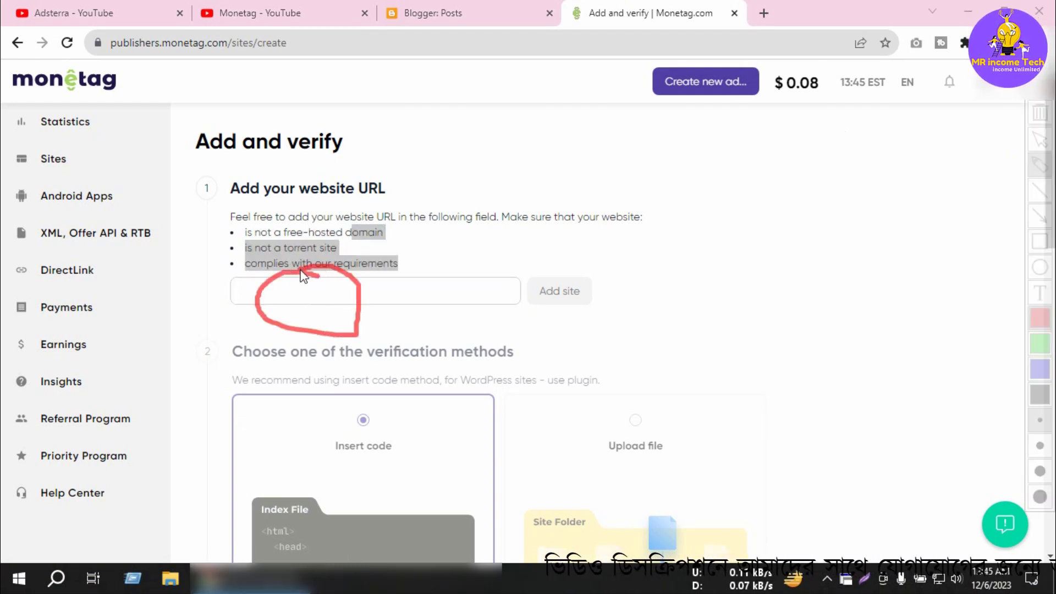
pyautogui.press('Escape')
pyautogui.scroll(-10, 341, 319)
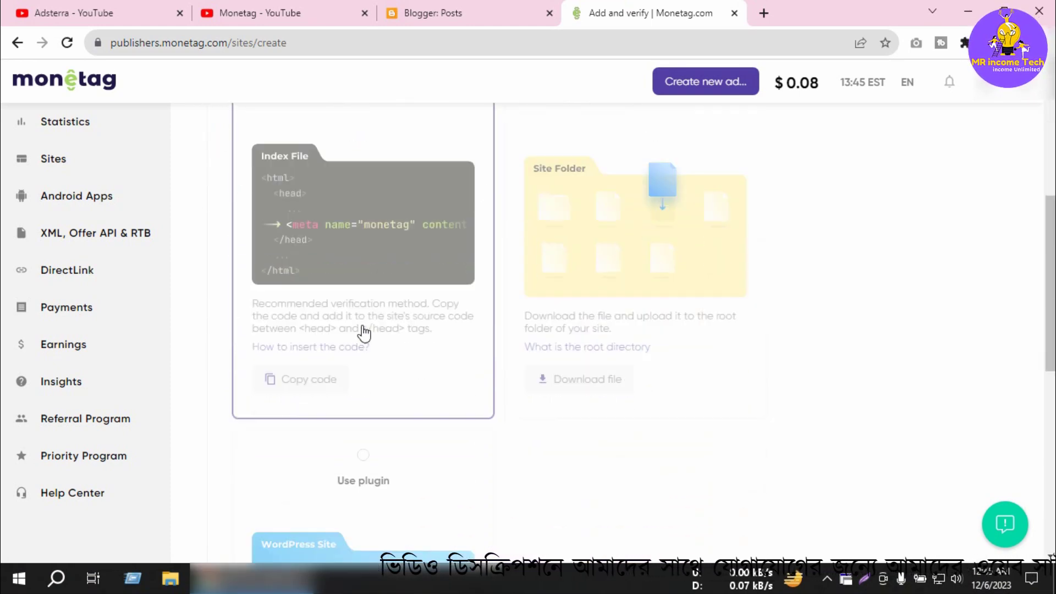
pyautogui.scroll(5, 363, 333)
pyautogui.scroll(5, 363, 333)
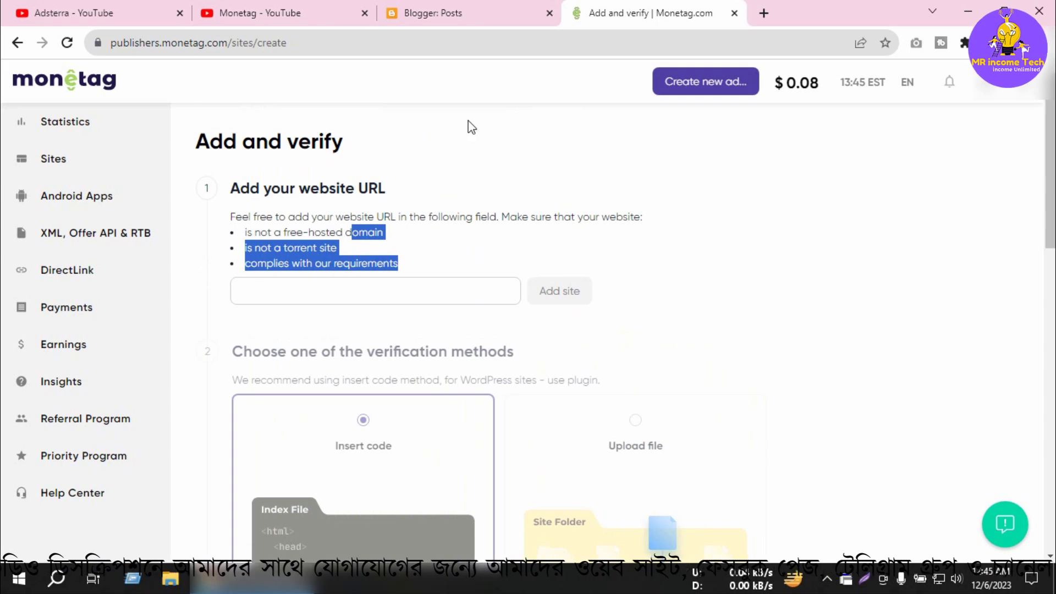
# Switch to Blogger, open the live MR income Tech blog and copy its web address.
pyautogui.hotkey('ctrl', 'alt', 'd')
pyautogui.click(452, 10)
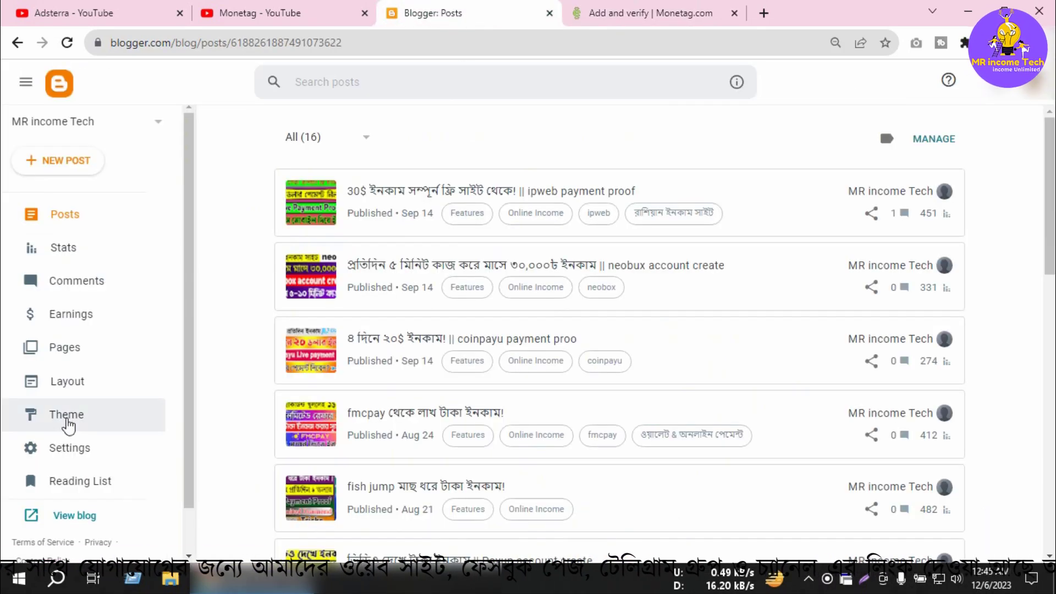
pyautogui.click(74, 515)
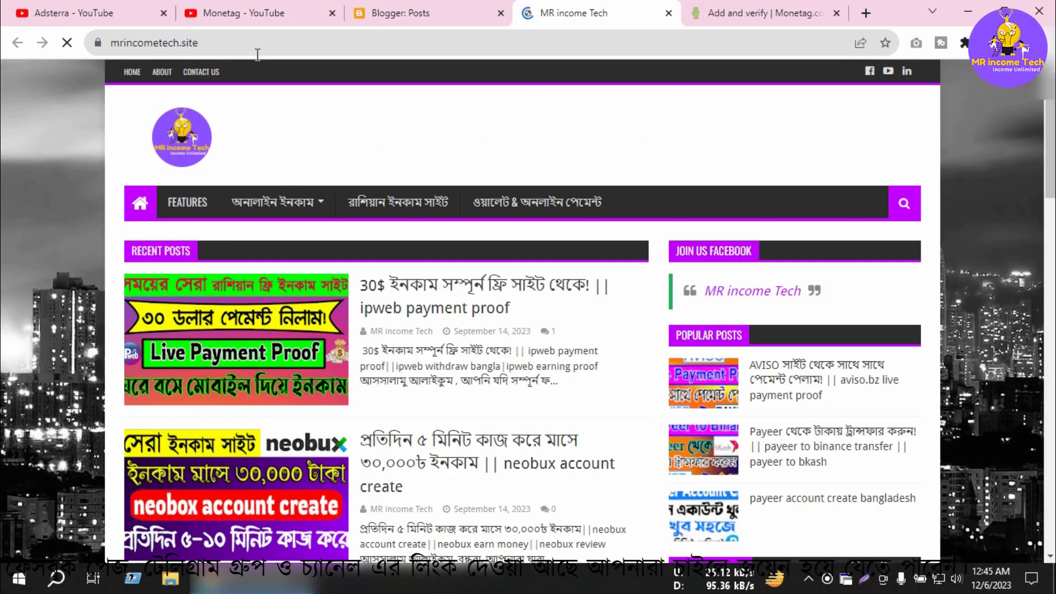
pyautogui.click(254, 41)
pyautogui.hotkey('ctrl', 'c')
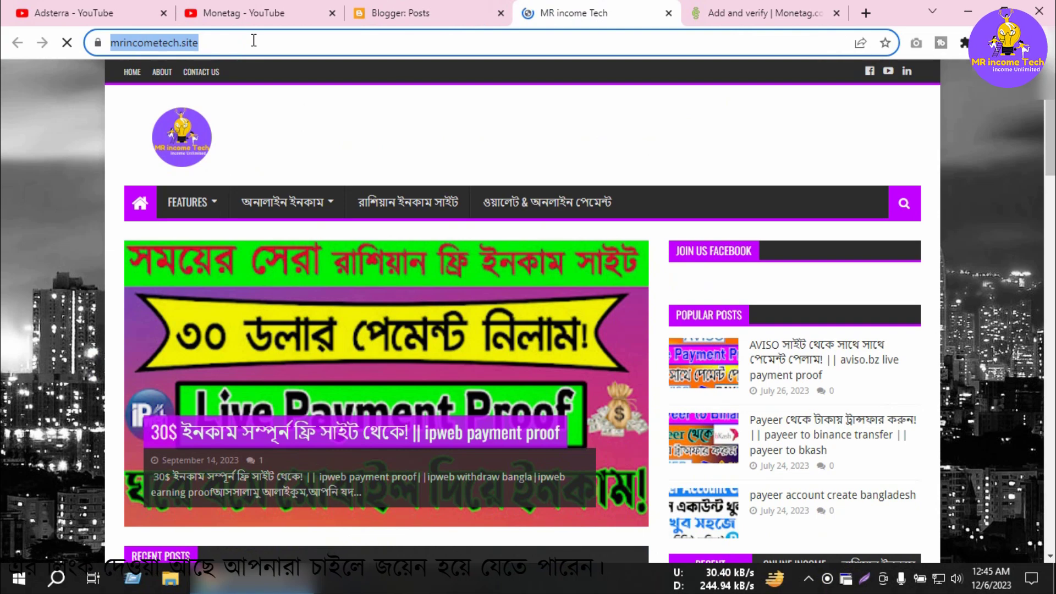
pyautogui.click(743, 8)
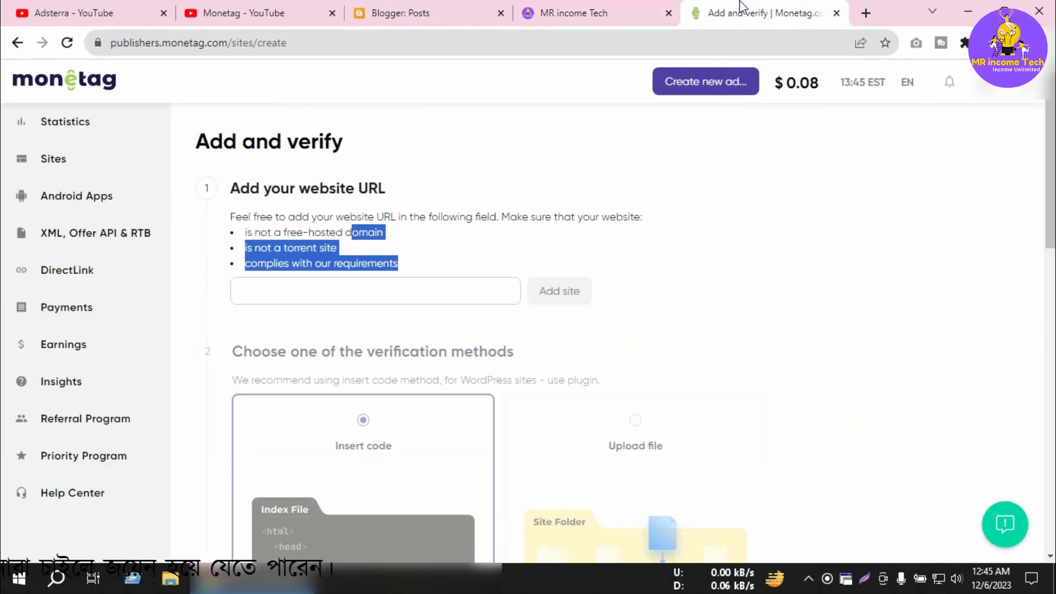
pyautogui.click(351, 291)
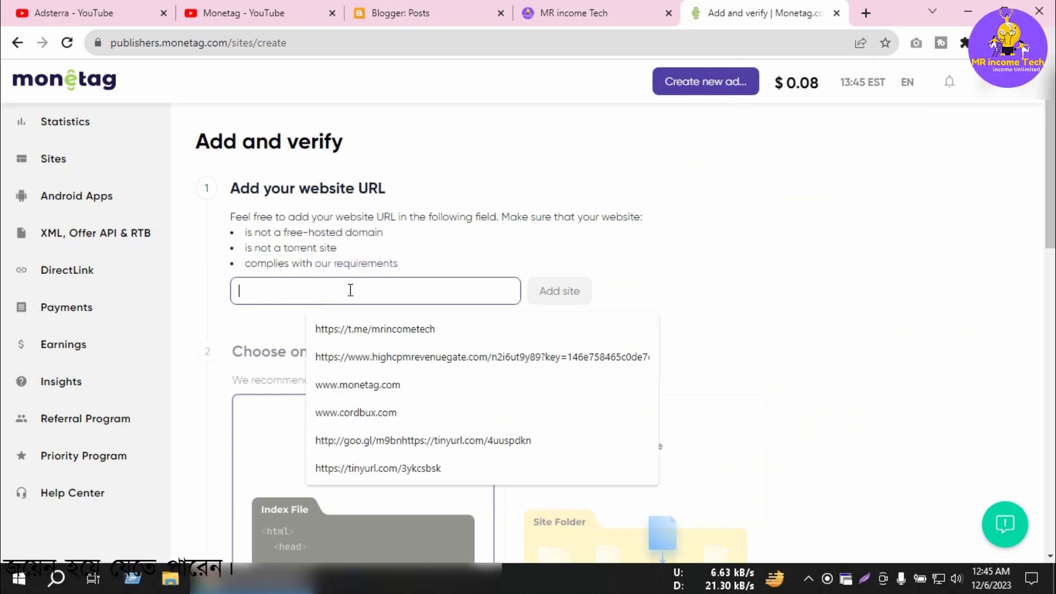
pyautogui.hotkey('ctrl', 'v')
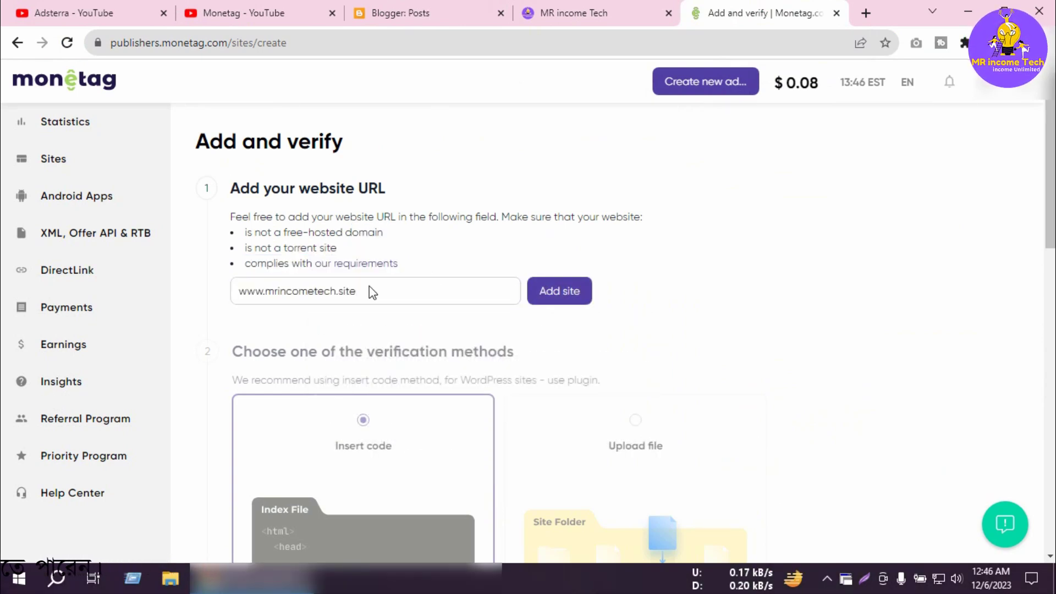
pyautogui.hotkey('ctrl', 'alt', 'd')
pyautogui.moveTo(354, 267)
pyautogui.mouseDown()
pyautogui.moveTo(342, 311)
pyautogui.moveTo(358, 265)
pyautogui.mouseUp()
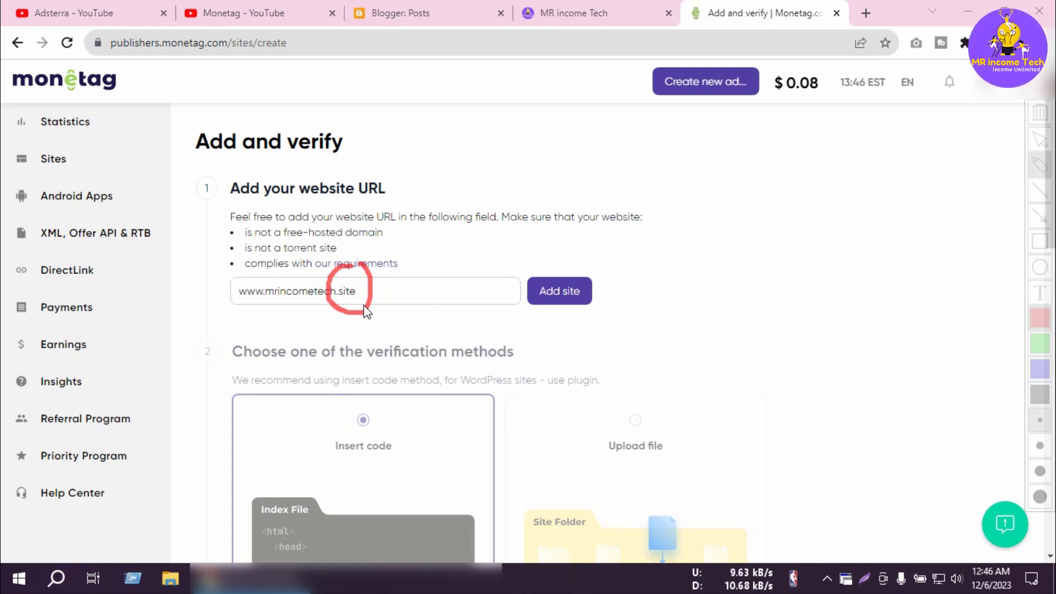
pyautogui.click(413, 290)
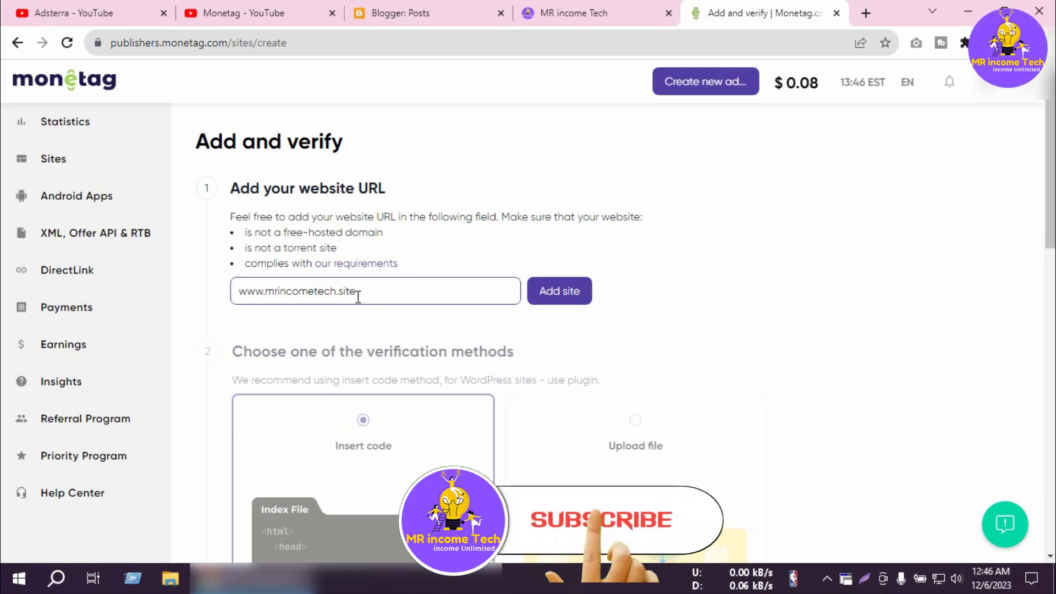
pyautogui.hotkey('ctrl', 'alt', 'g')
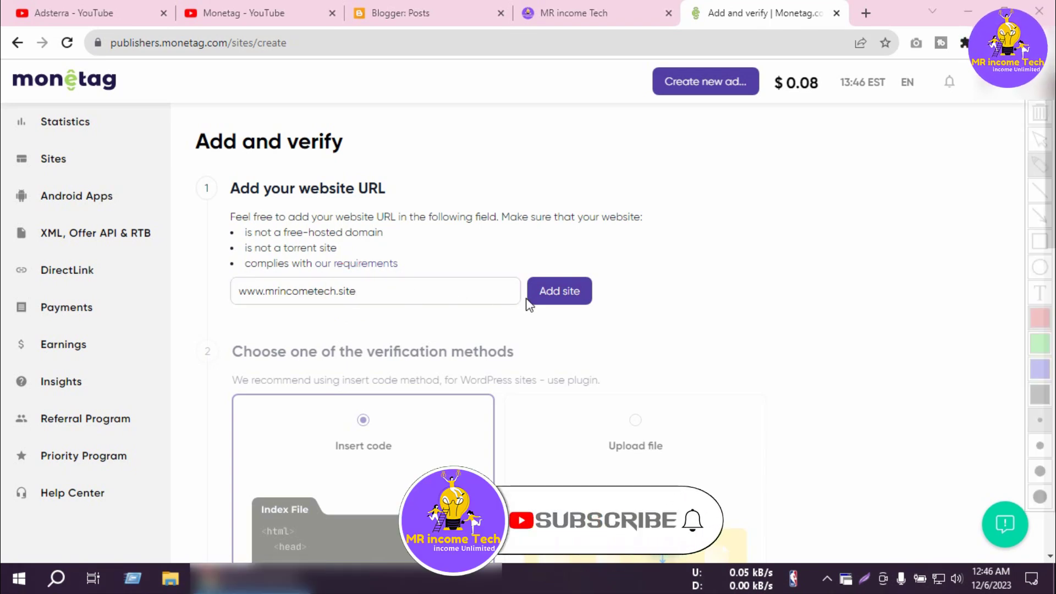
pyautogui.hotkey('ctrl', 'alt', 'g')
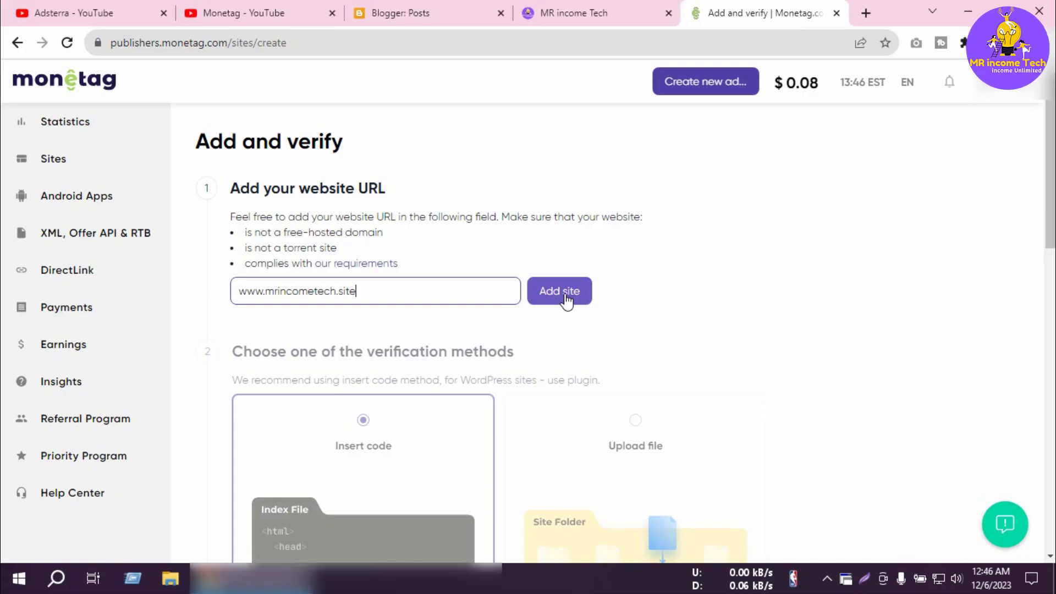
pyautogui.click(567, 302)
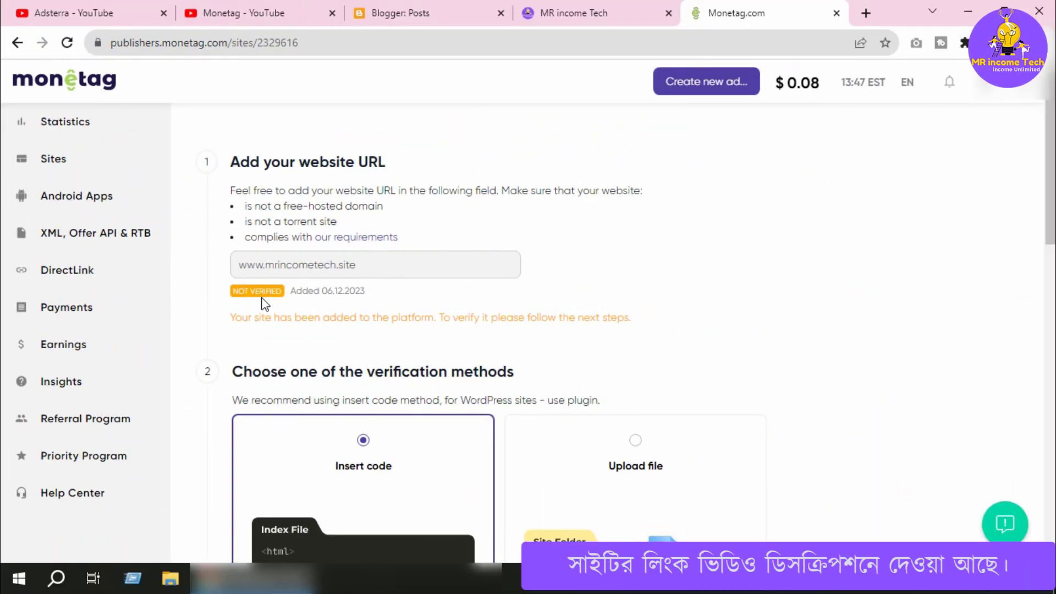
# Examine the Insert code and Upload file verification methods, including where the index file example places the meta tag.
pyautogui.scroll(-2, 263, 301)
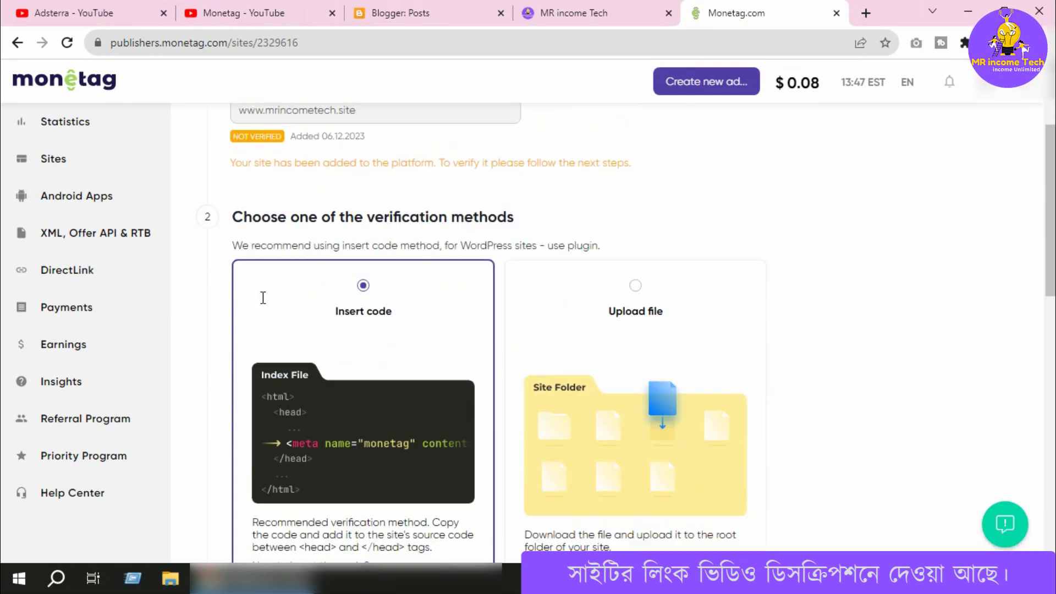
pyautogui.moveTo(237, 226); pyautogui.dragTo(452, 226)
pyautogui.moveTo(388, 268); pyautogui.dragTo(363, 255)
pyautogui.moveTo(631, 242)
pyautogui.mouseDown()
pyautogui.moveTo(710, 308)
pyautogui.moveTo(636, 254)
pyautogui.mouseUp()
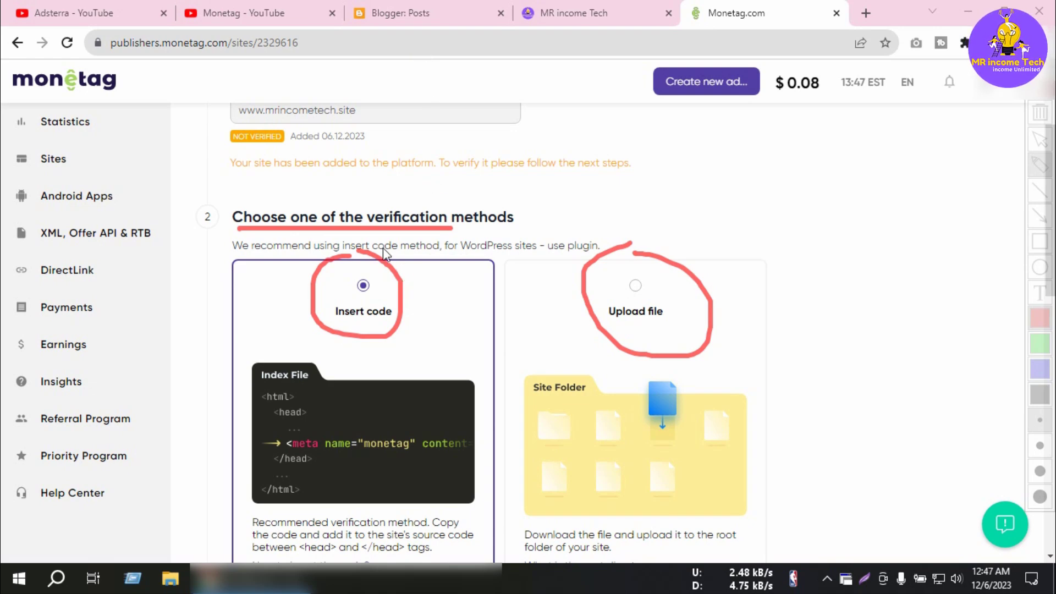
pyautogui.moveTo(374, 253)
pyautogui.mouseDown()
pyautogui.moveTo(323, 282)
pyautogui.moveTo(412, 335)
pyautogui.moveTo(365, 253)
pyautogui.mouseUp()
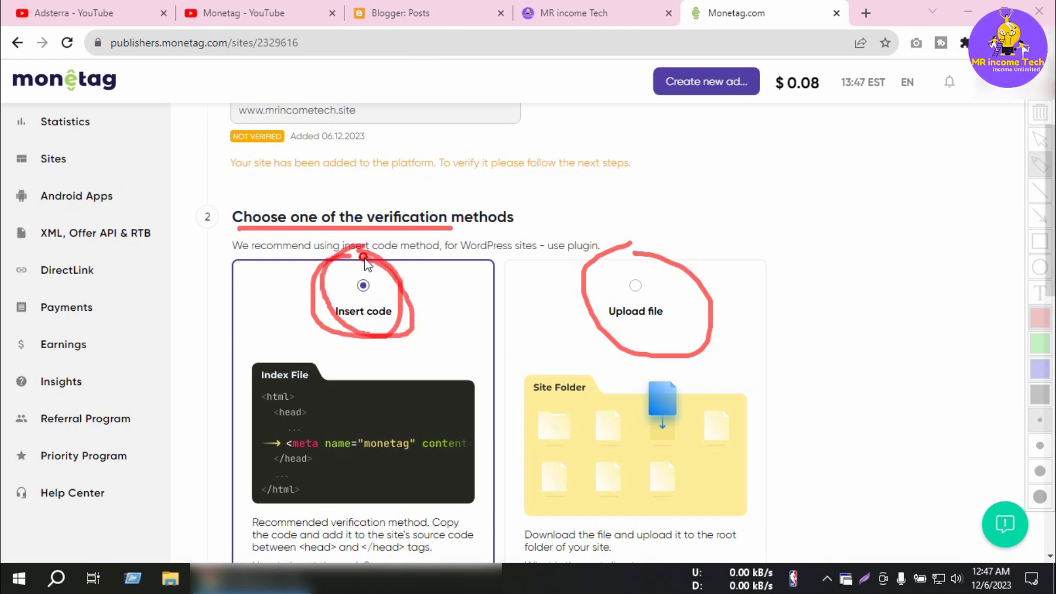
pyautogui.press('Escape')
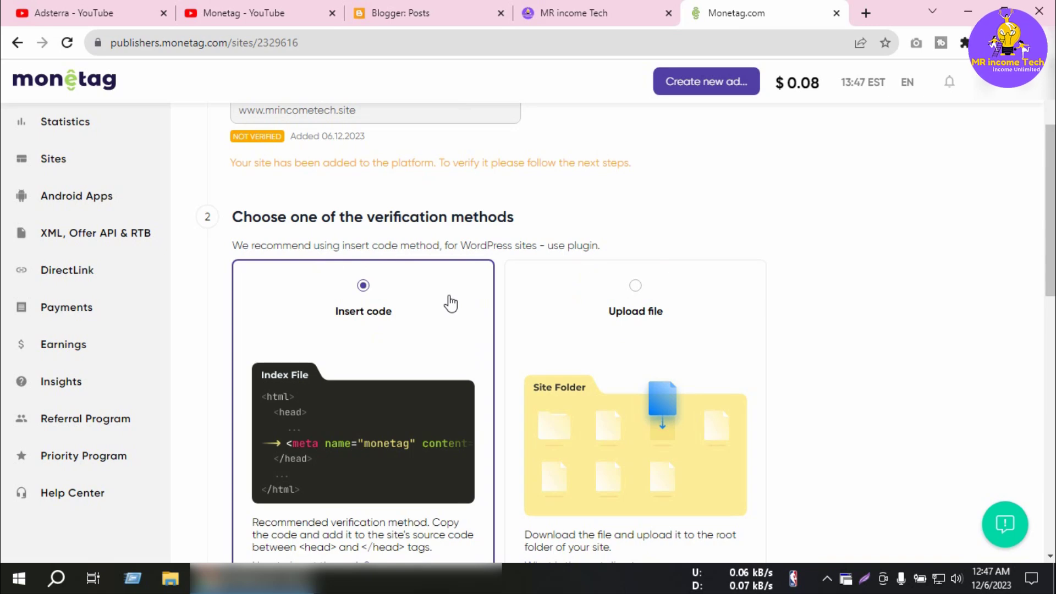
pyautogui.scroll(-1, 450, 297)
pyautogui.hotkey('ctrl', 'alt', 'd')
pyautogui.moveTo(337, 261)
pyautogui.mouseDown()
pyautogui.moveTo(246, 357)
pyautogui.moveTo(453, 411)
pyautogui.moveTo(364, 254)
pyautogui.mouseUp()
pyautogui.moveTo(256, 311); pyautogui.dragTo(305, 293)
pyautogui.moveTo(278, 329); pyautogui.dragTo(317, 321)
pyautogui.moveTo(282, 378)
pyautogui.mouseDown()
pyautogui.moveTo(287, 356)
pyautogui.moveTo(339, 386)
pyautogui.moveTo(485, 363)
pyautogui.moveTo(308, 348)
pyautogui.mouseUp()
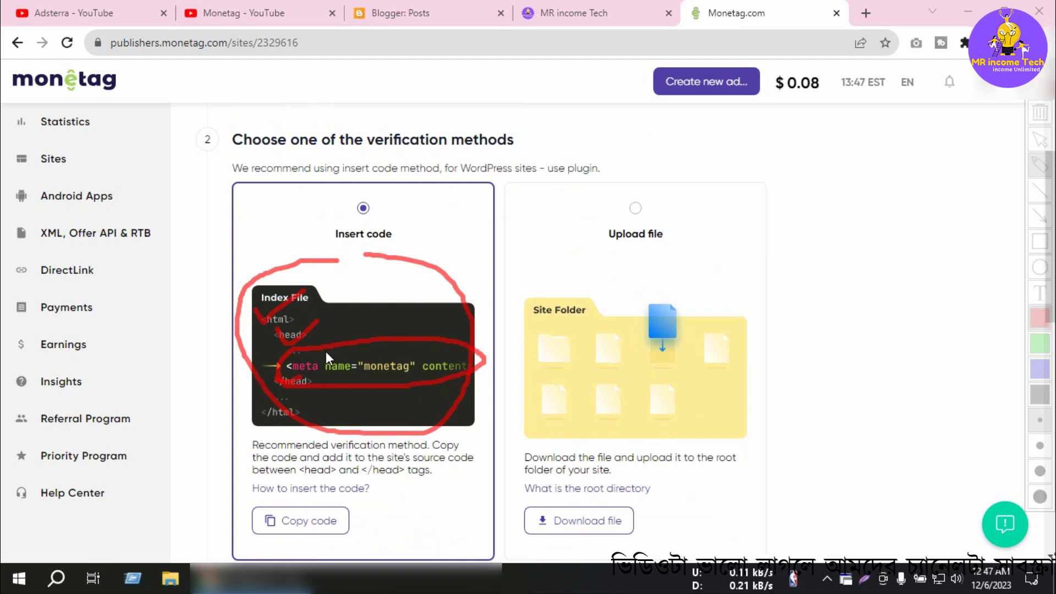
pyautogui.press('Escape')
# Copy the verification code offered by the Insert code method.
pyautogui.scroll(-1, 403, 374)
pyautogui.scroll(-2, 405, 380)
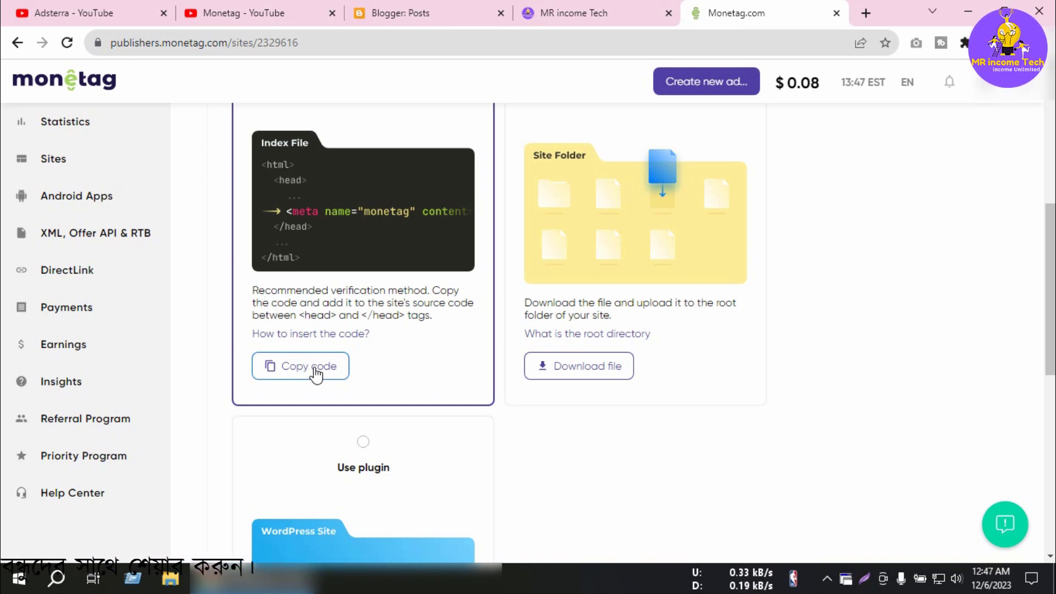
pyautogui.click(315, 374)
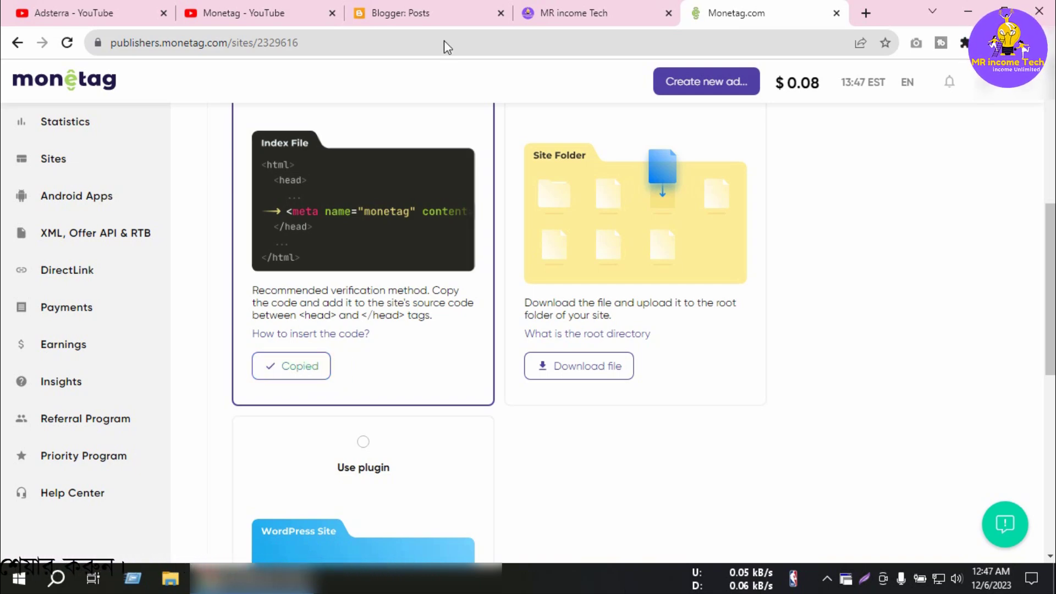
# Switch to Blogger and open the blog theme's HTML for editing.
pyautogui.click(423, 7)
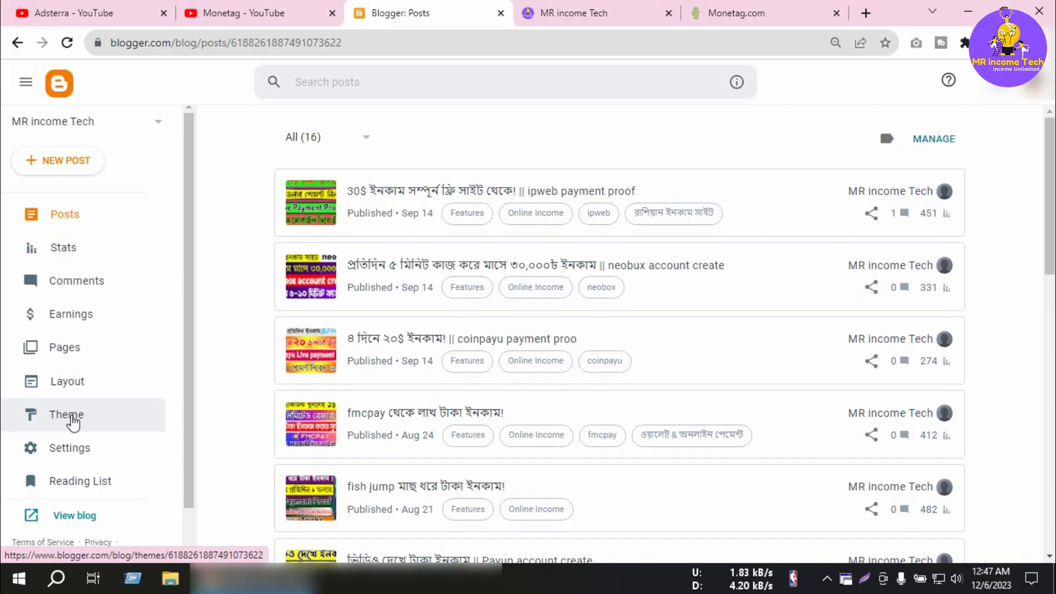
pyautogui.click(69, 419)
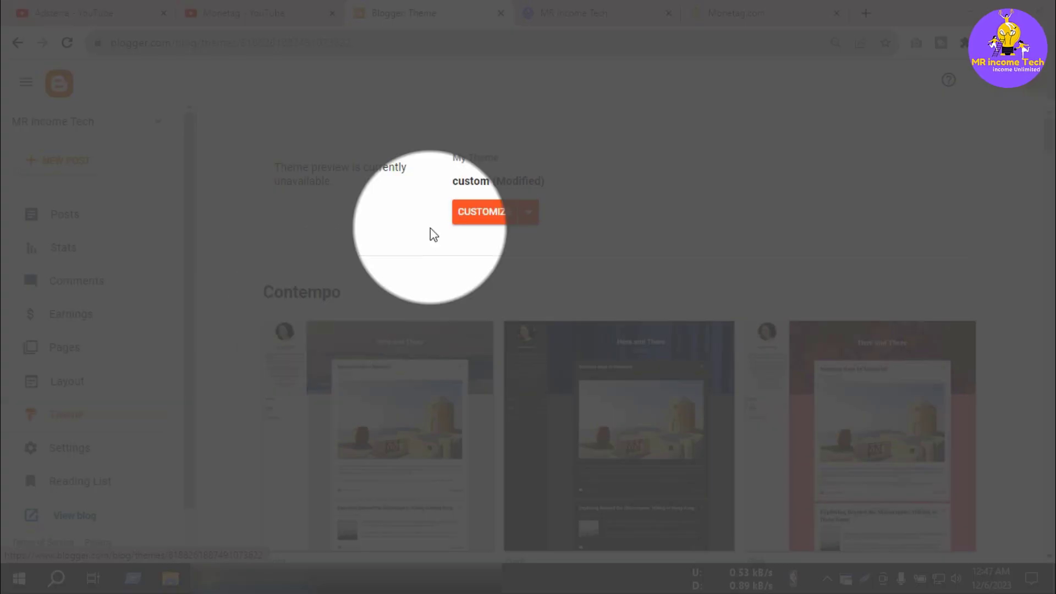
pyautogui.click(528, 216)
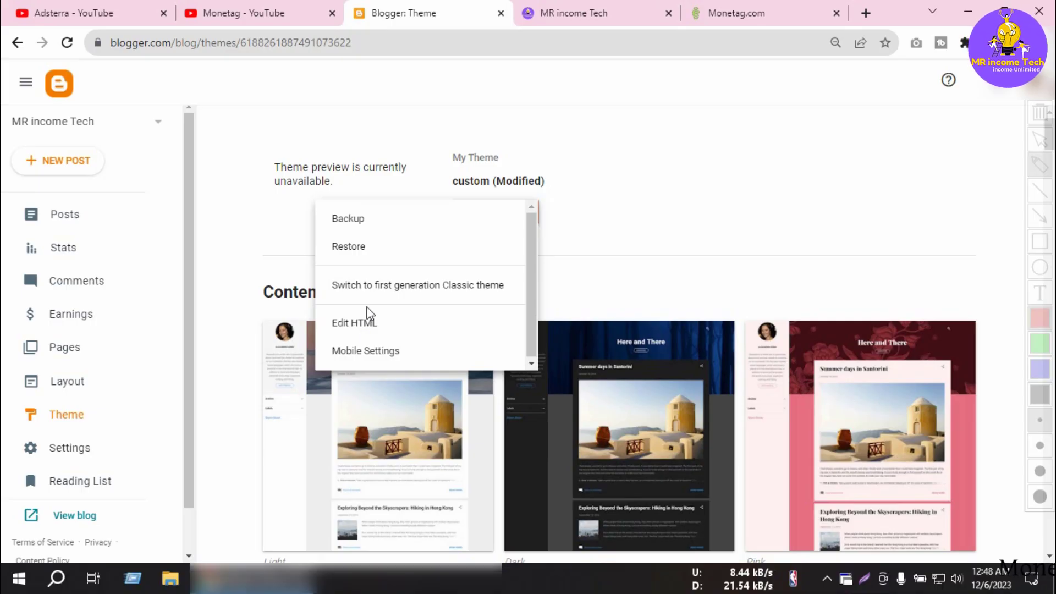
pyautogui.moveTo(361, 297); pyautogui.dragTo(311, 322)
pyautogui.click(323, 328)
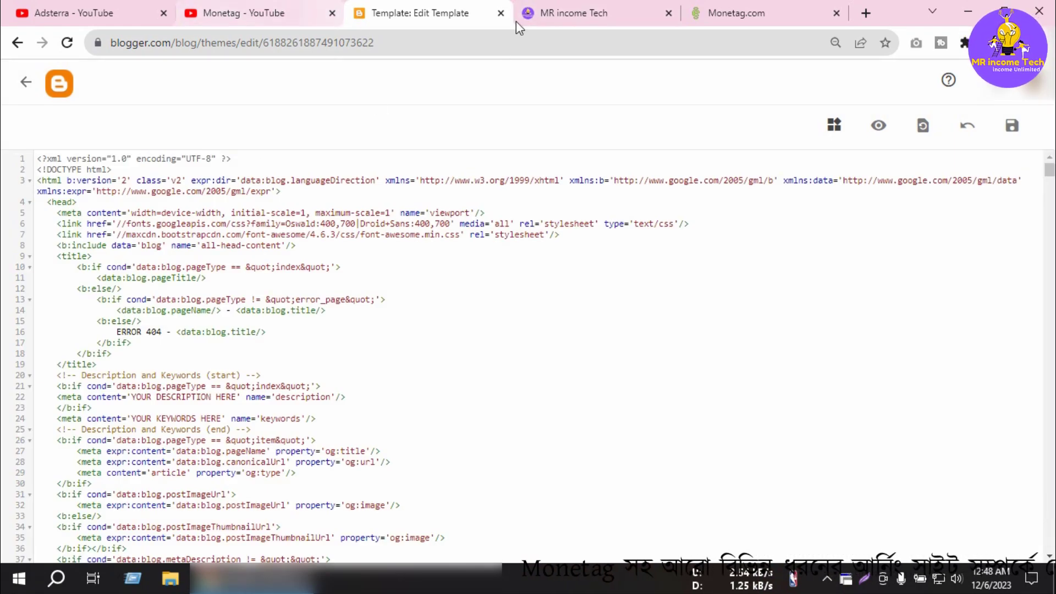
# Check Monetag's instructions on where to place the verification code and return to the Blogger theme code.
pyautogui.moveTo(729, 8); pyautogui.dragTo(617, 16)
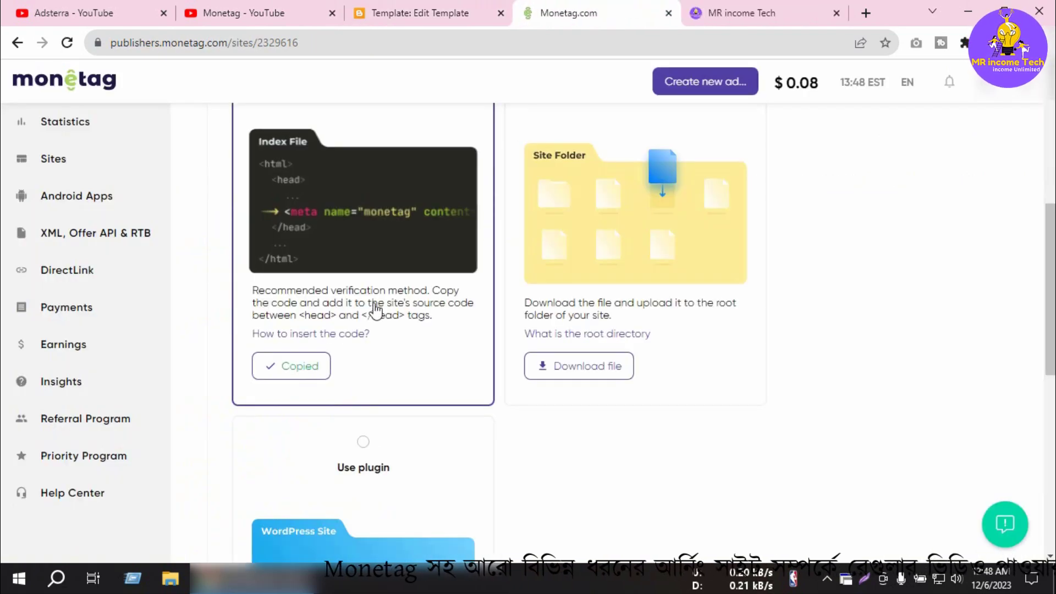
pyautogui.scroll(2, 378, 337)
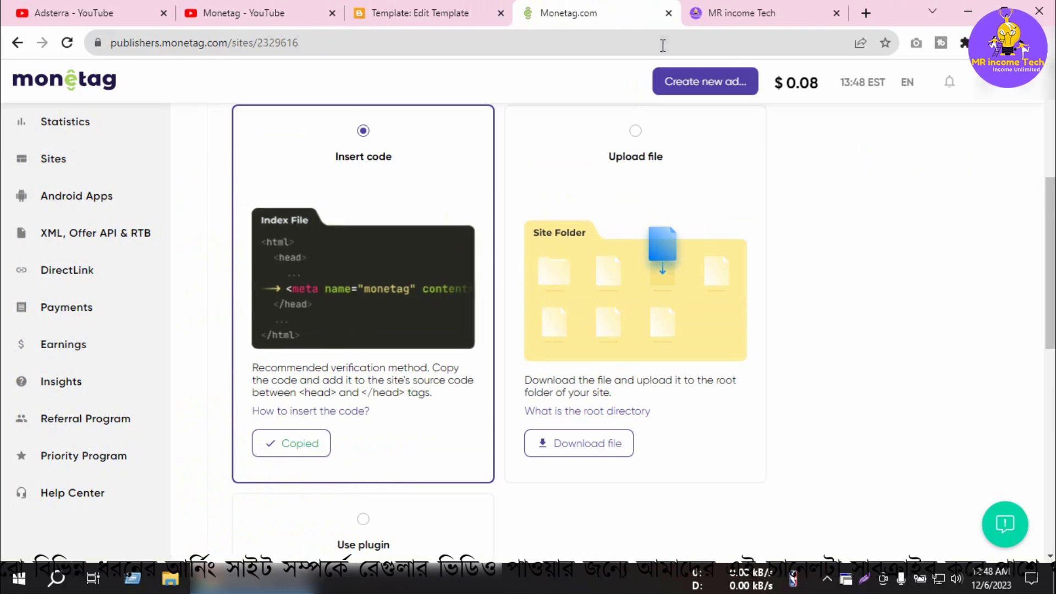
pyautogui.click(444, 13)
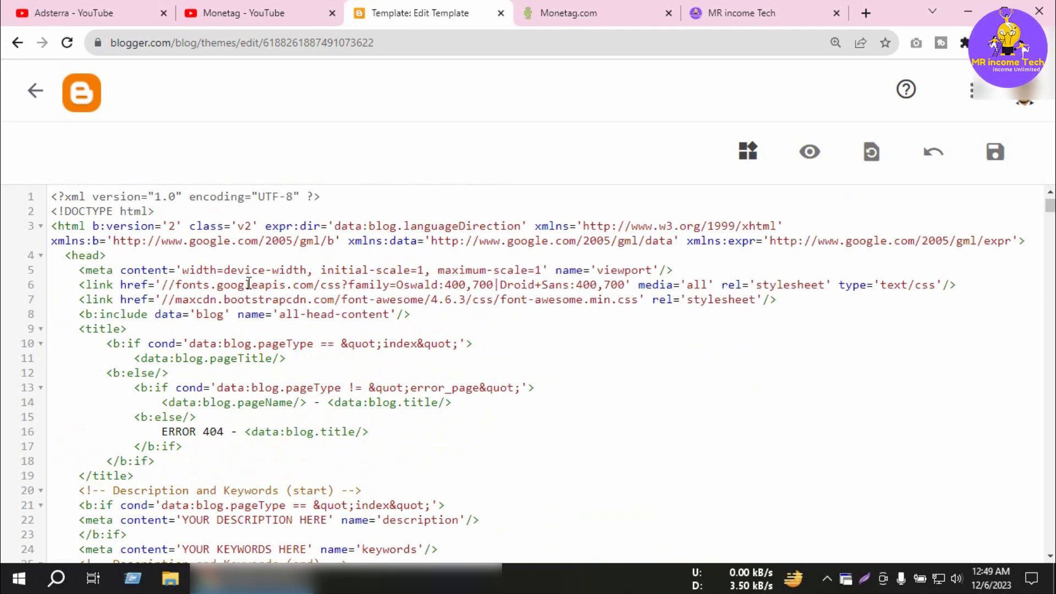
# Insert blank lines below the all-head-content include in the theme's head section and paste the Monetag verification meta tag there.
pyautogui.click(432, 315)
pyautogui.press('Return')
pyautogui.click(81, 257)
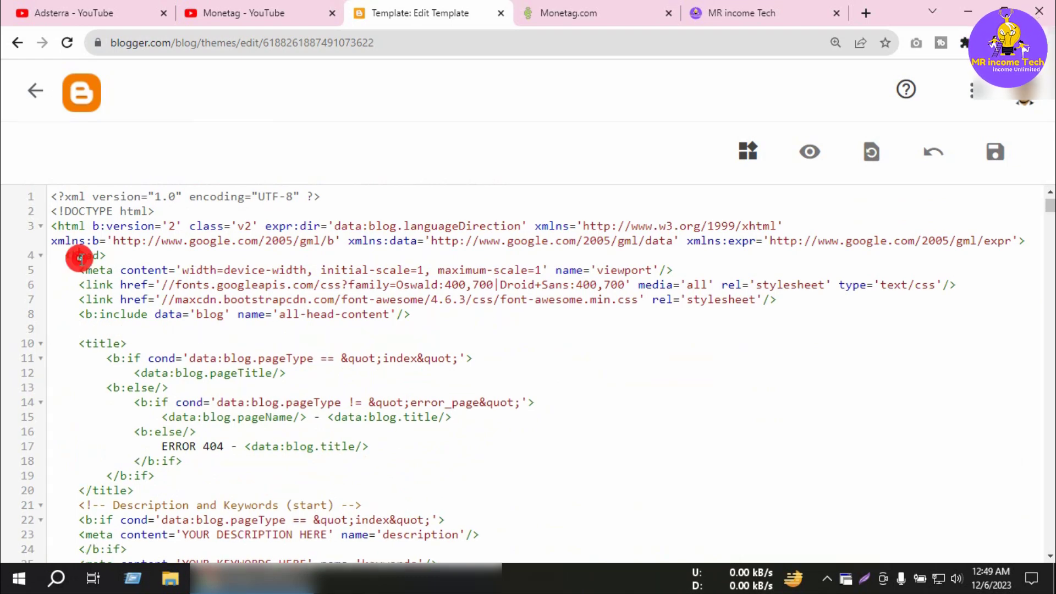
pyautogui.click(68, 257)
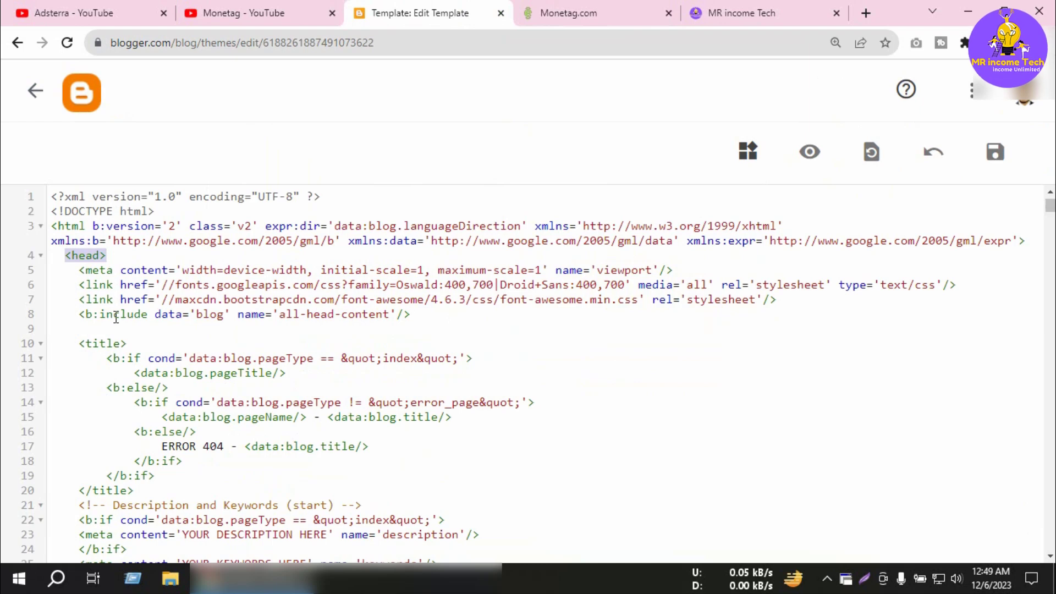
pyautogui.click(83, 330)
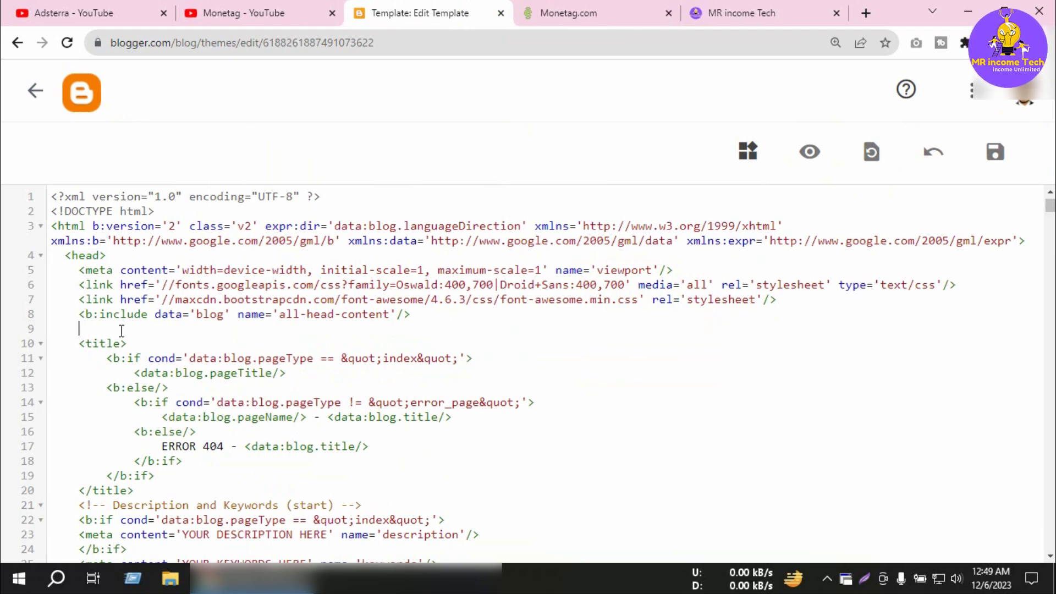
pyautogui.press('Return')
pyautogui.press('Return')
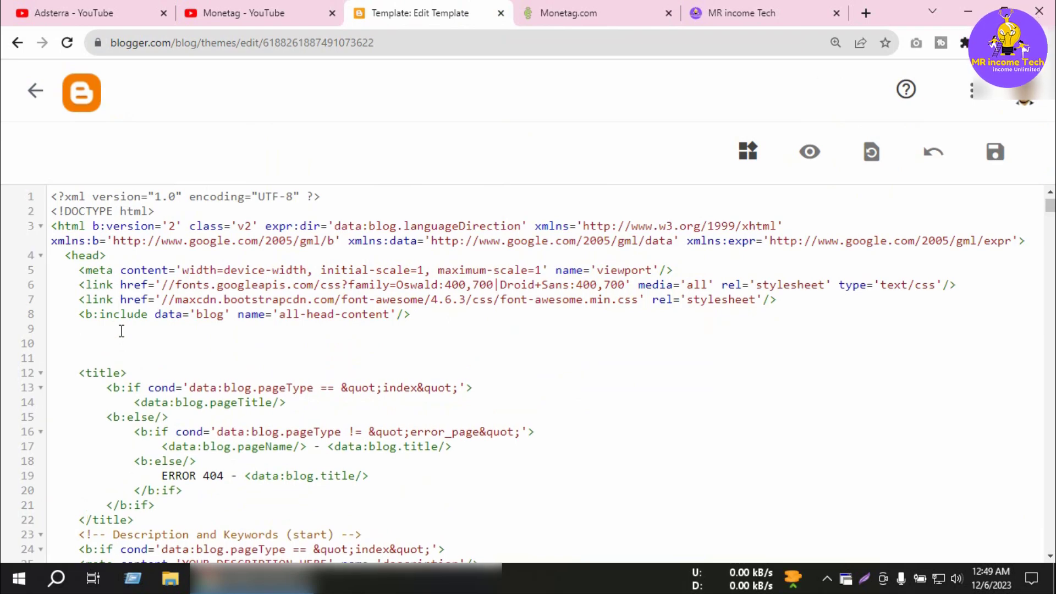
pyautogui.write('<meta name="monetag" content="c2b73546f2b1f168888edf8f48ccf54b">')
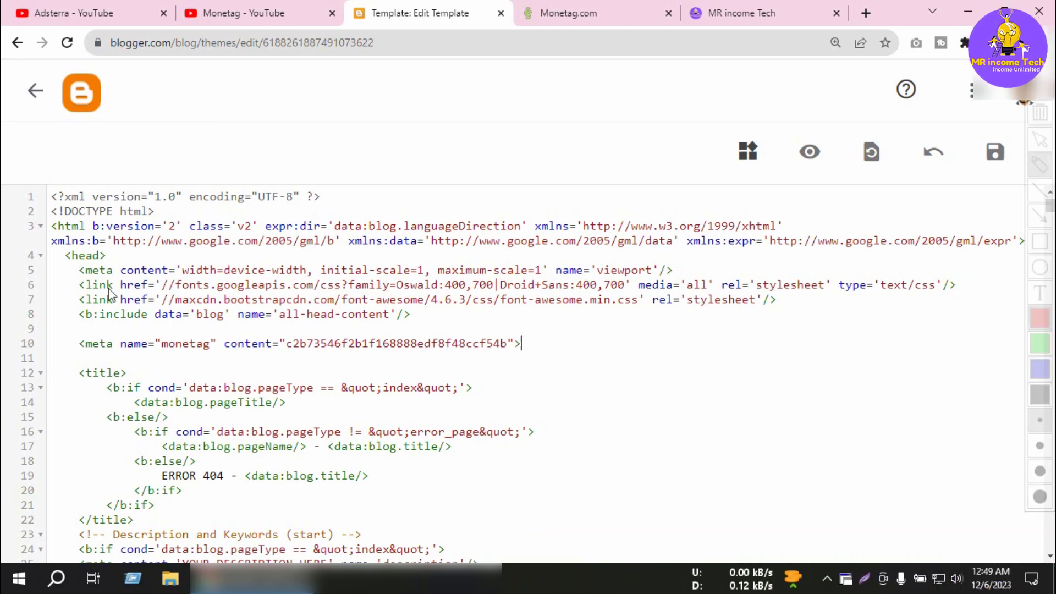
pyautogui.moveTo(97, 267)
pyautogui.mouseDown()
pyautogui.moveTo(77, 288)
pyautogui.moveTo(118, 263)
pyautogui.moveTo(84, 242)
pyautogui.mouseUp()
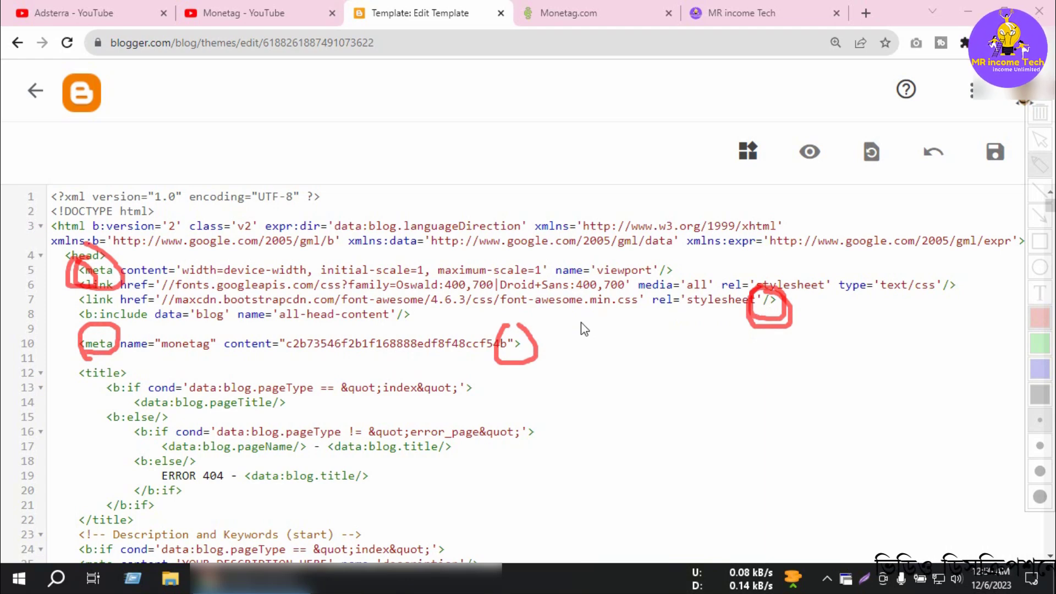
# Close the pasted Monetag meta tag with a slash before its end bracket and save the theme.
pyautogui.press('Escape')
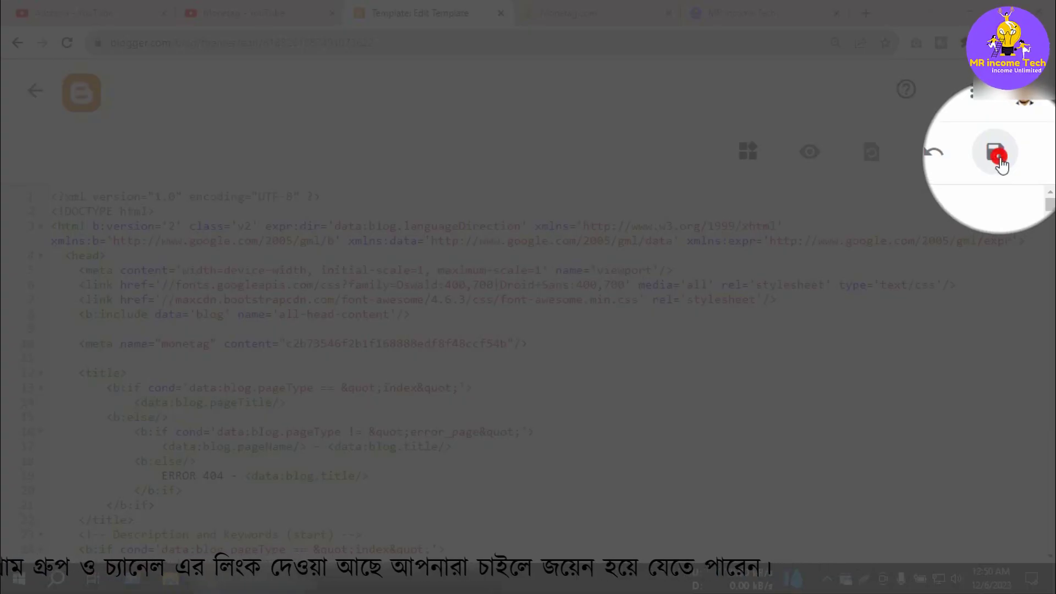
pyautogui.click(997, 155)
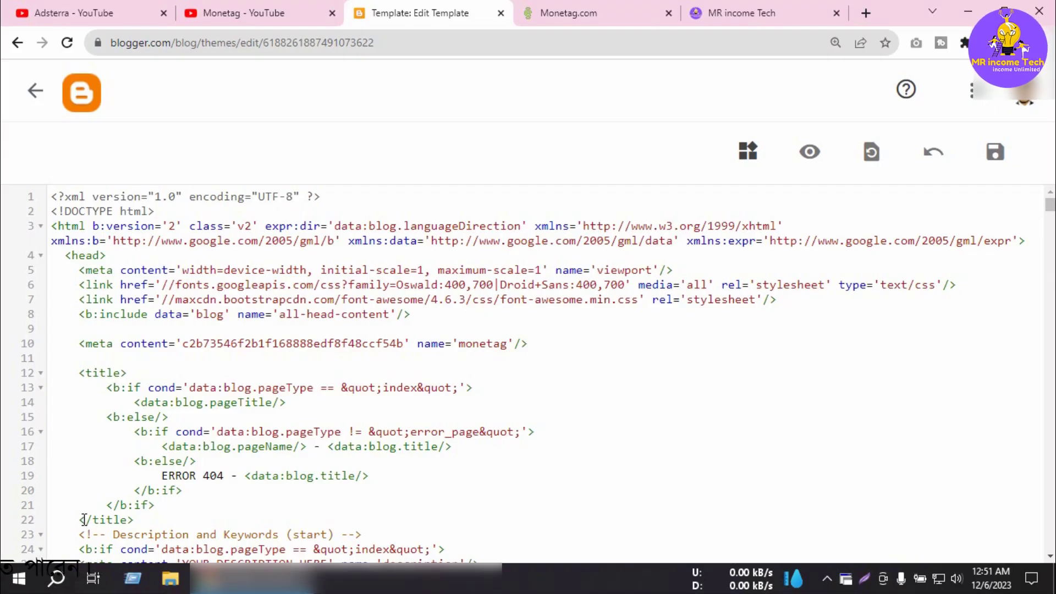
# Switch to Monetag and review the verification methods and the Apply for verification instructions.
pyautogui.click(566, 8)
pyautogui.scroll(-2, 556, 275)
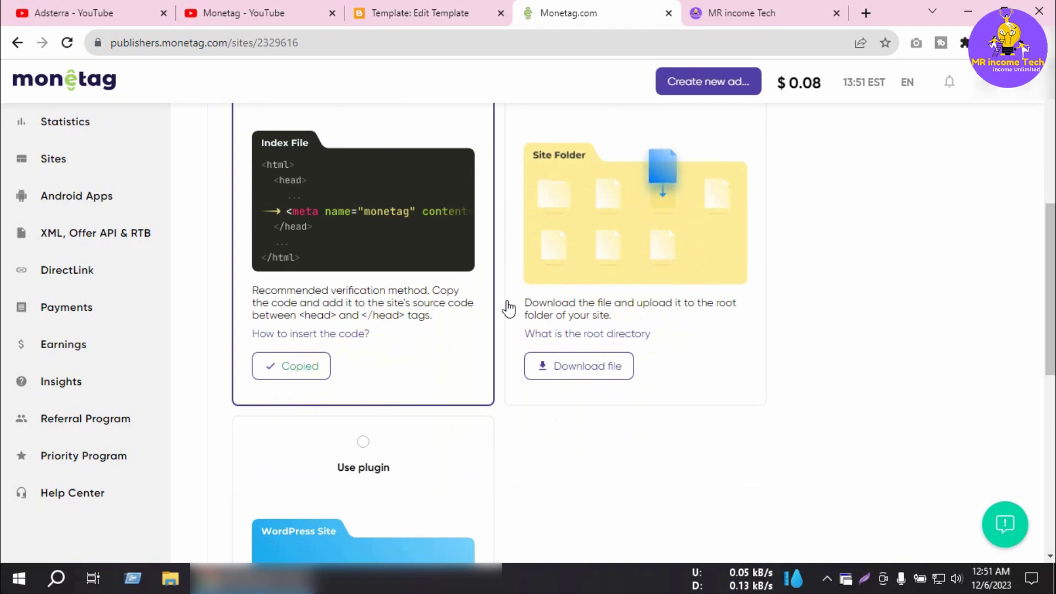
pyautogui.scroll(3, 509, 310)
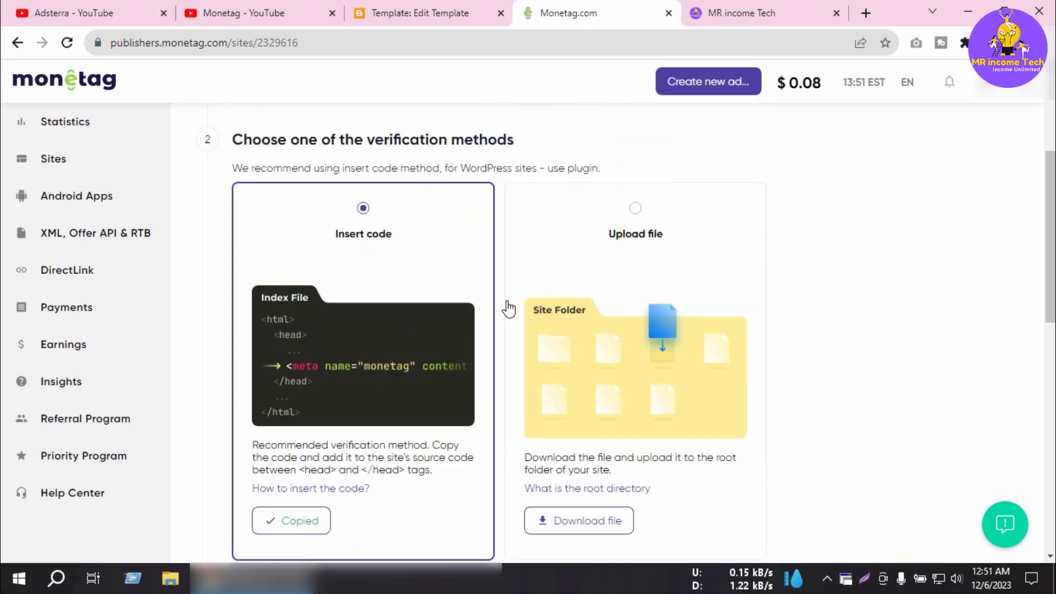
pyautogui.scroll(-8, 509, 309)
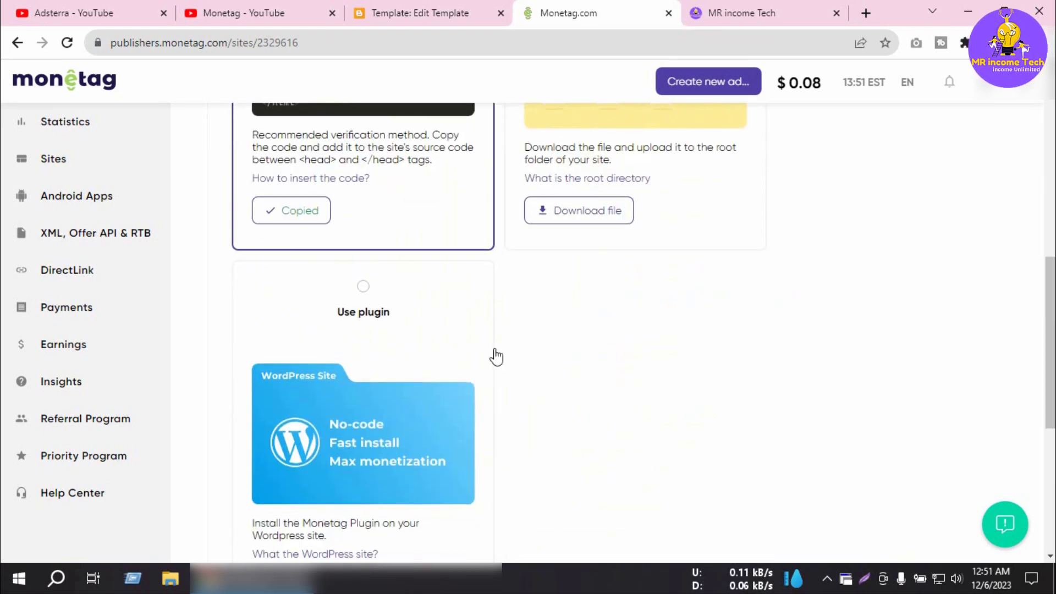
pyautogui.scroll(-1, 495, 355)
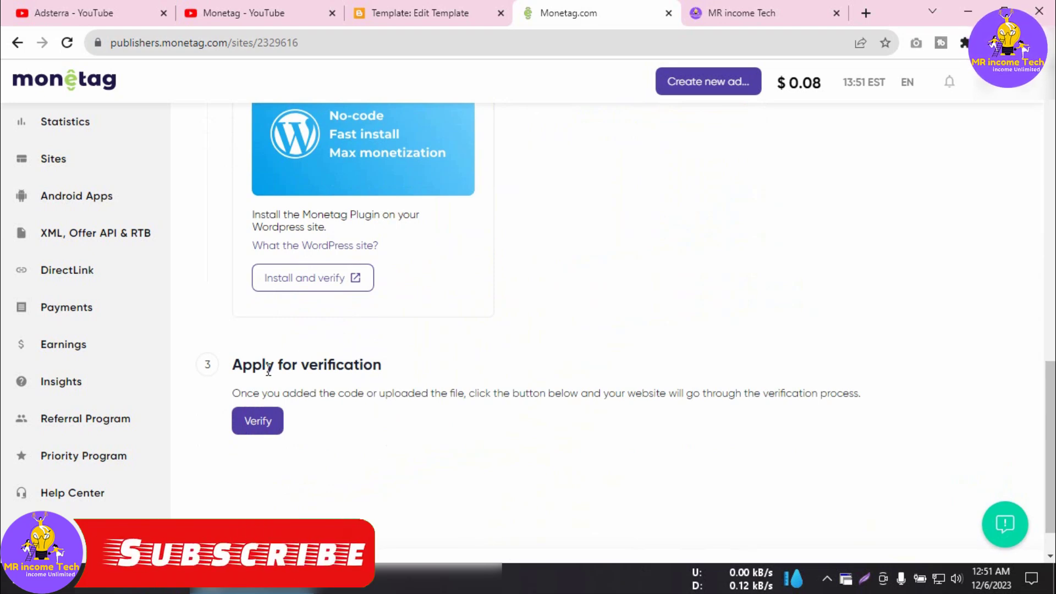
pyautogui.moveTo(232, 393); pyautogui.dragTo(401, 392)
pyautogui.moveTo(383, 344)
pyautogui.mouseDown()
pyautogui.moveTo(236, 374)
pyautogui.moveTo(426, 350)
pyautogui.moveTo(392, 334)
pyautogui.mouseUp()
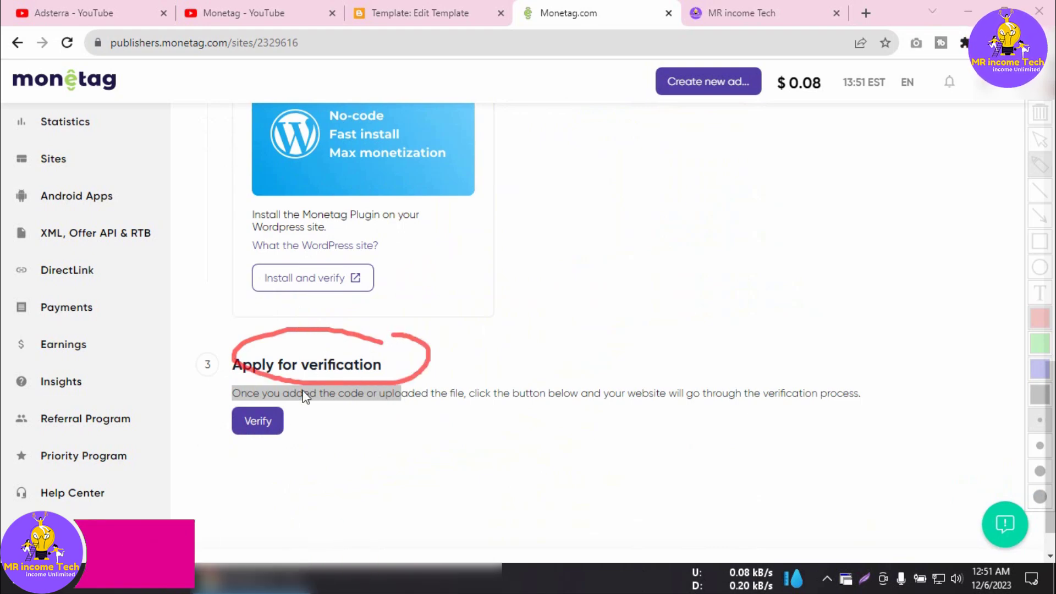
pyautogui.press('Escape')
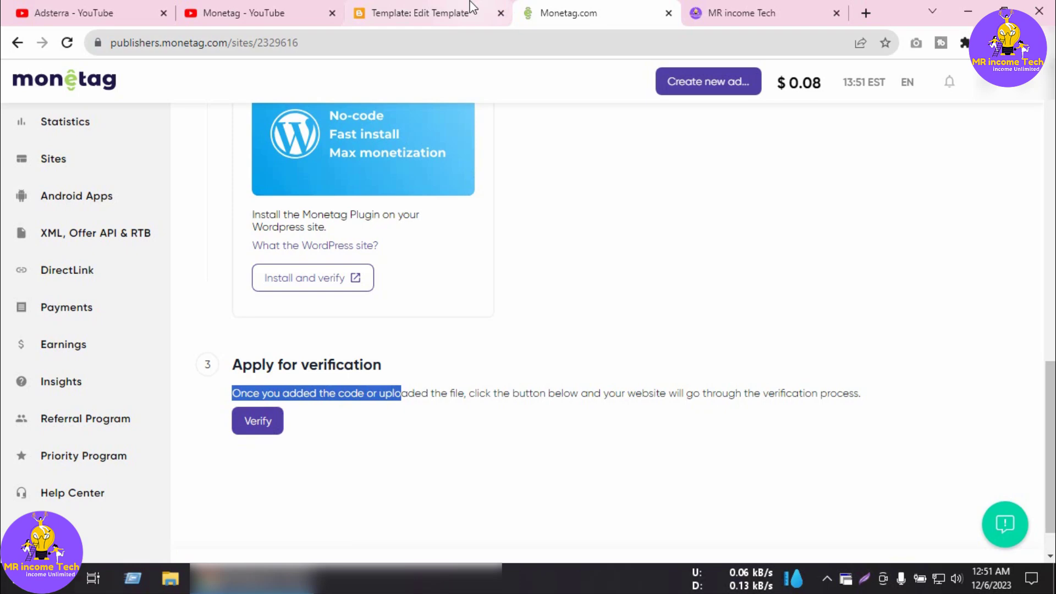
# Return to Blogger, reopen the theme's HTML, and check the saved Monetag meta tag in the head section.
pyautogui.click(470, 11)
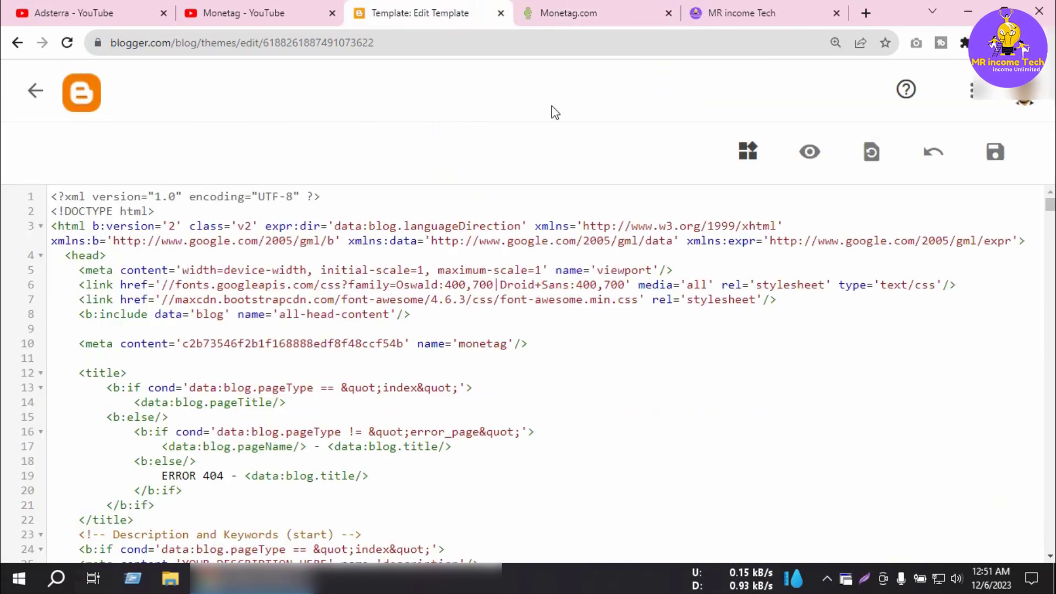
pyautogui.click(34, 92)
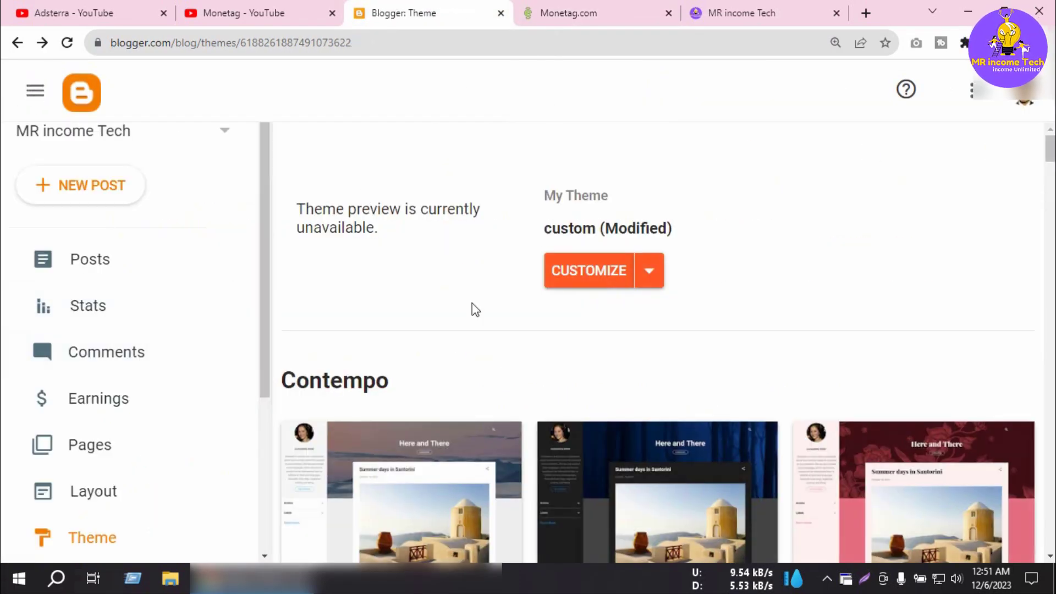
pyautogui.click(649, 270)
pyautogui.click(413, 423)
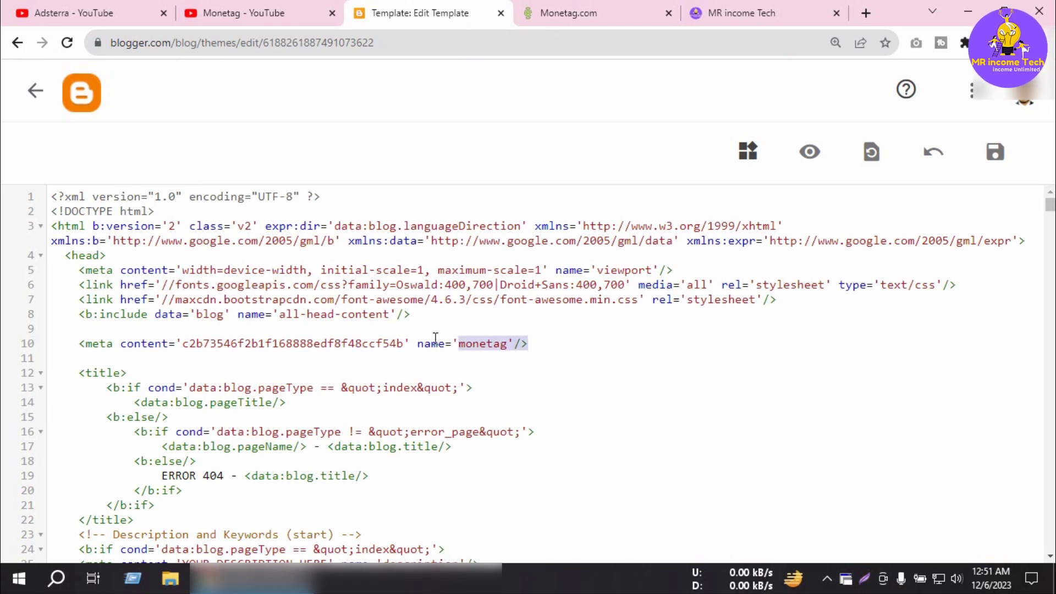
pyautogui.moveTo(435, 338); pyautogui.dragTo(205, 347)
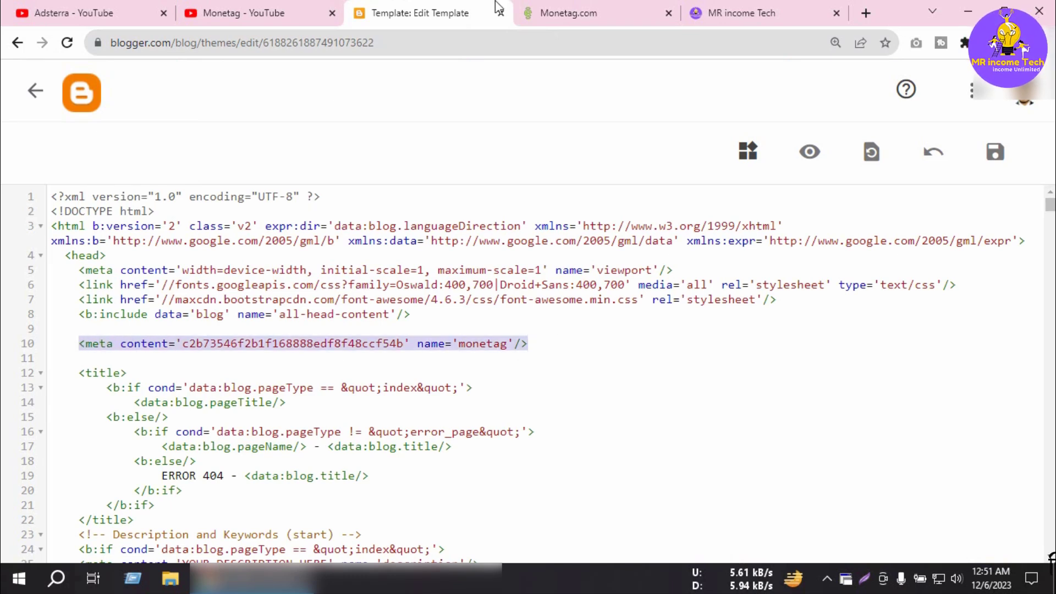
pyautogui.click(590, 8)
pyautogui.click(440, 412)
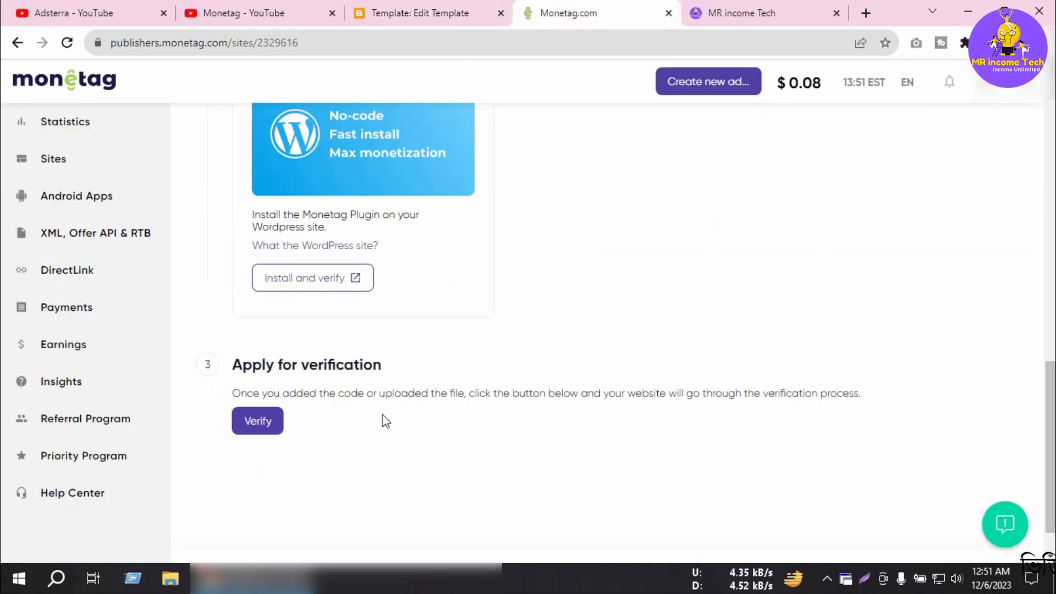
pyautogui.click(255, 429)
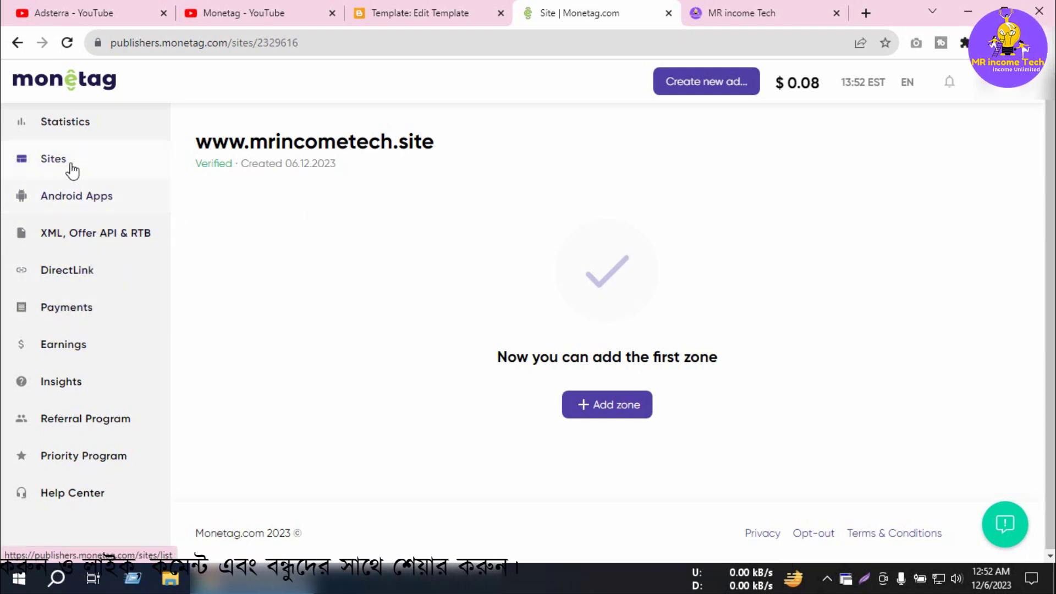
# Look over the ad formats offered for a first zone and check the site's status in the sites list.
pyautogui.click(606, 411)
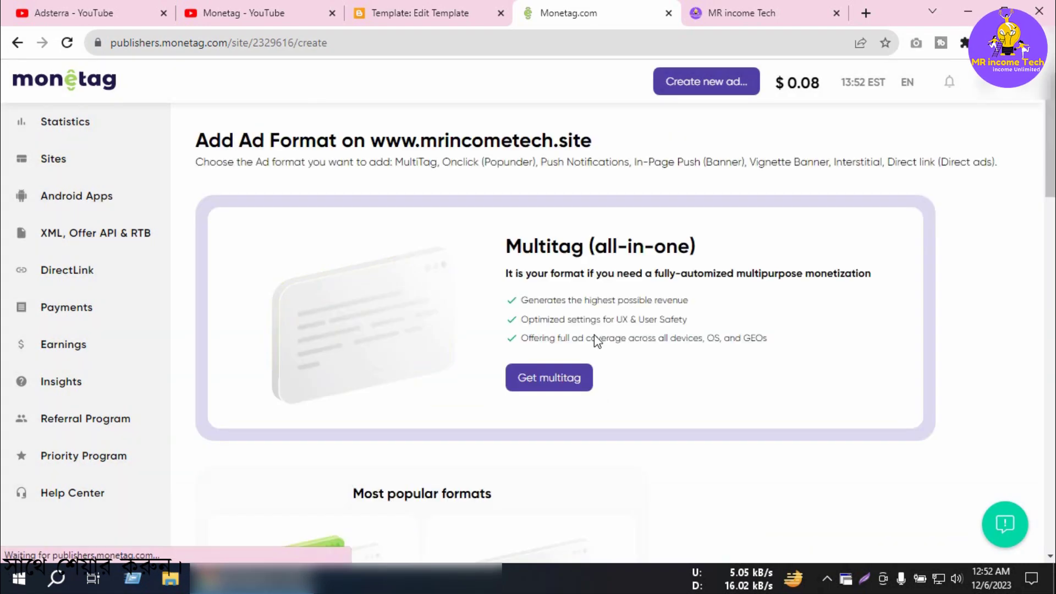
pyautogui.scroll(-7, 641, 435)
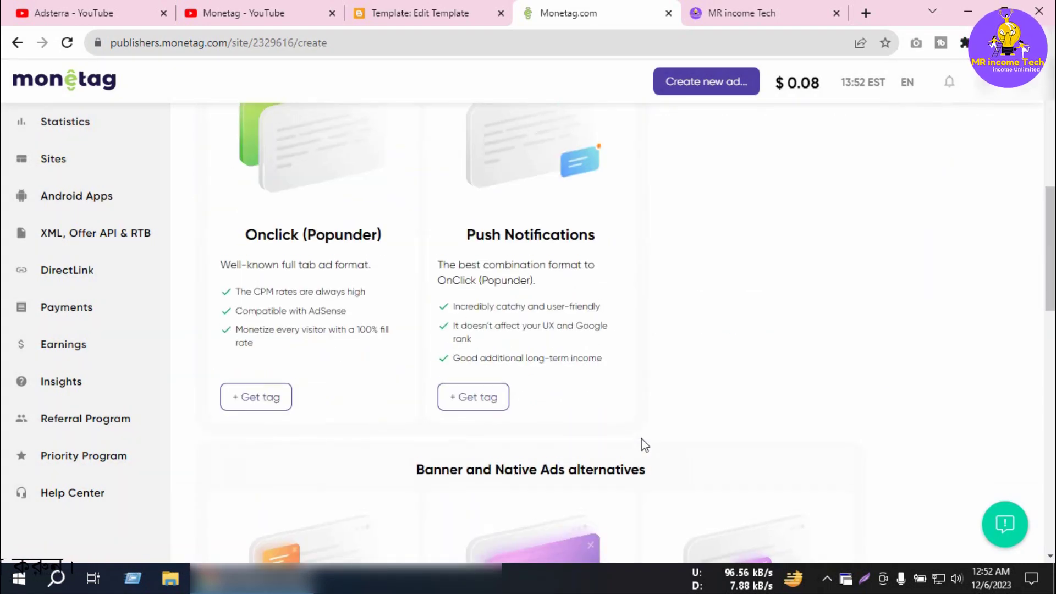
pyautogui.scroll(7, 642, 440)
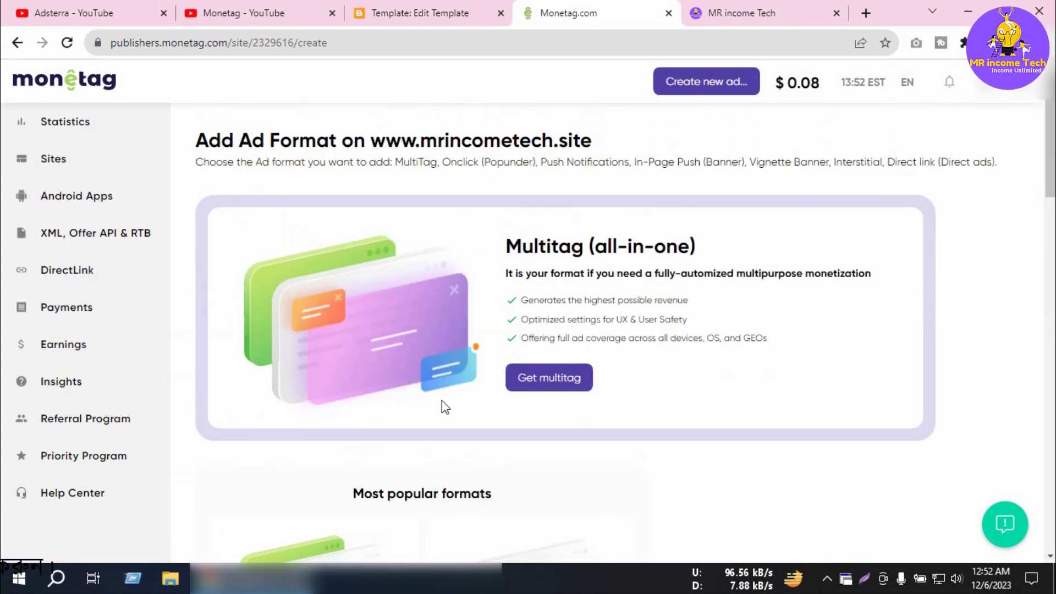
pyautogui.click(66, 160)
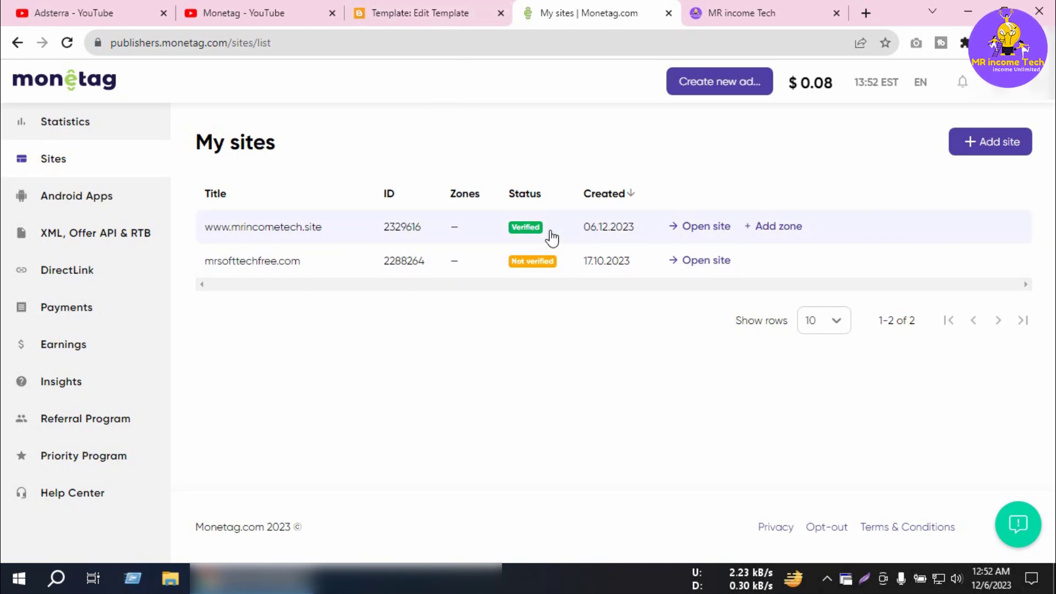
# Glance at the live blog, return to the Blogger theme editor, and close its browser tab.
pyautogui.click(435, 13)
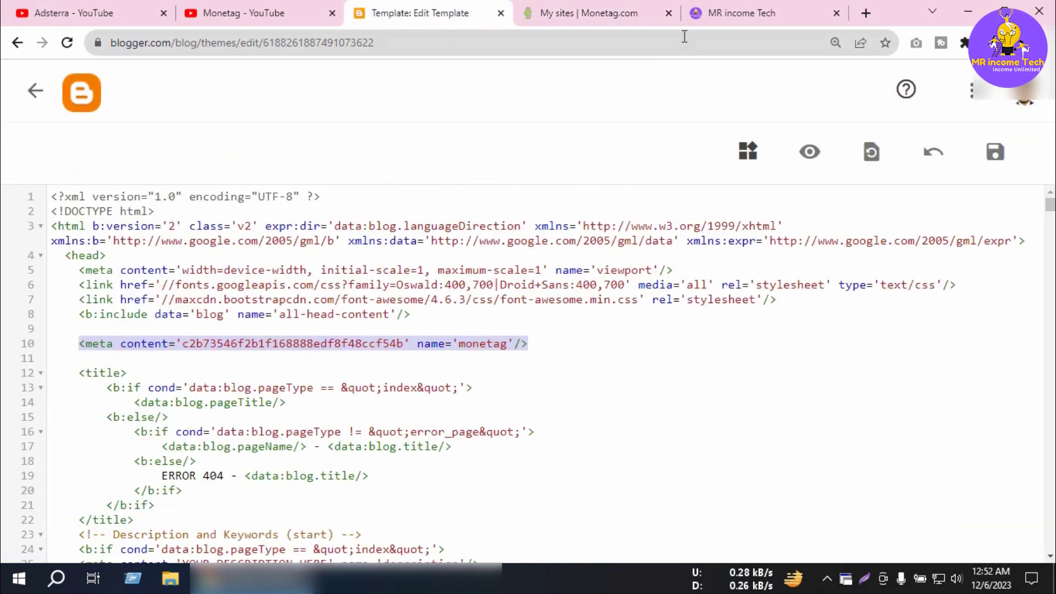
pyautogui.click(724, 9)
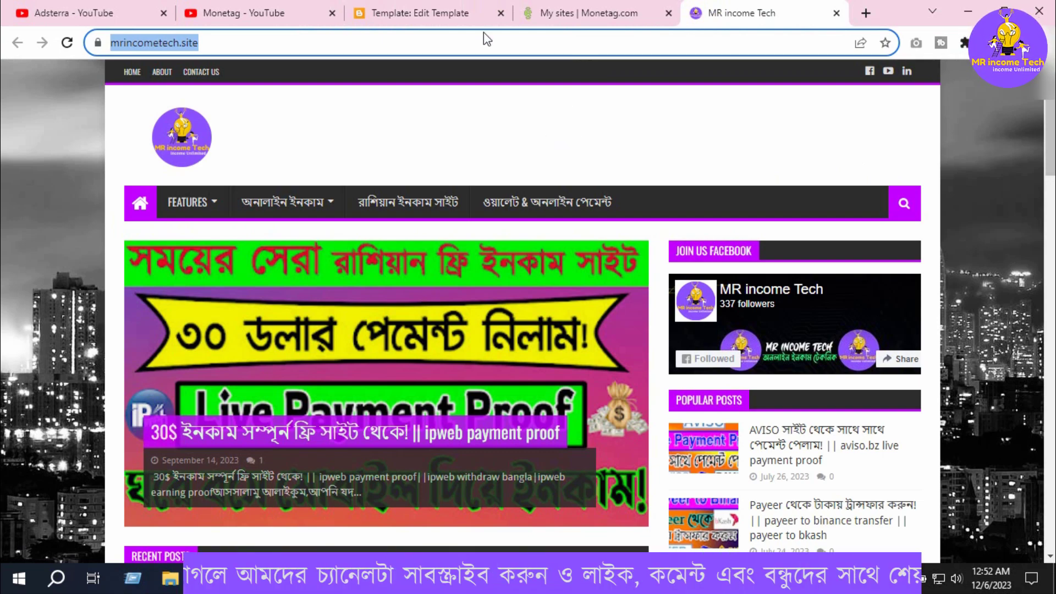
pyautogui.click(465, 7)
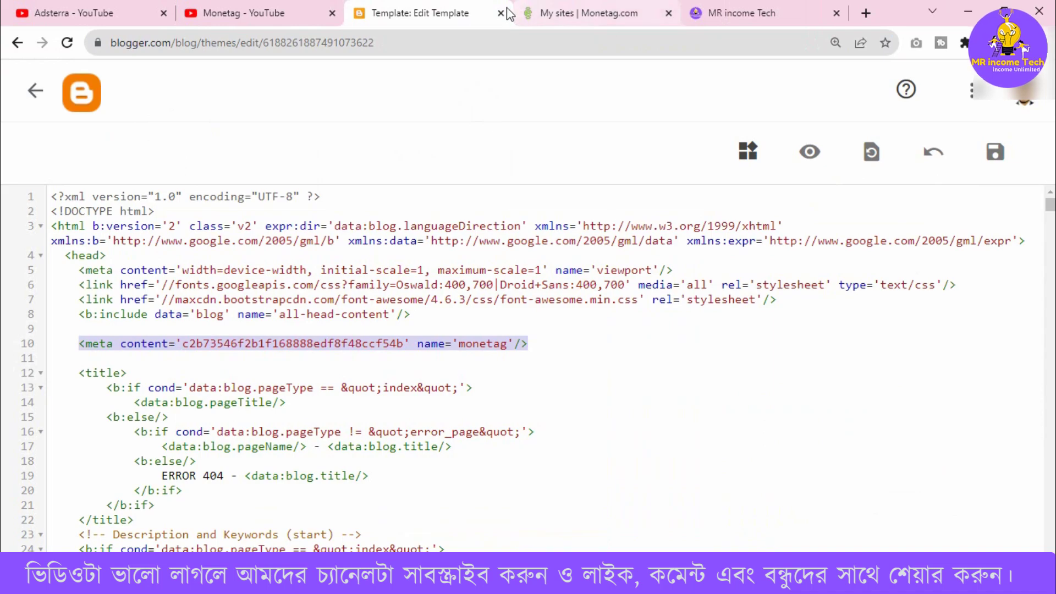
pyautogui.middleClick(436, 4)
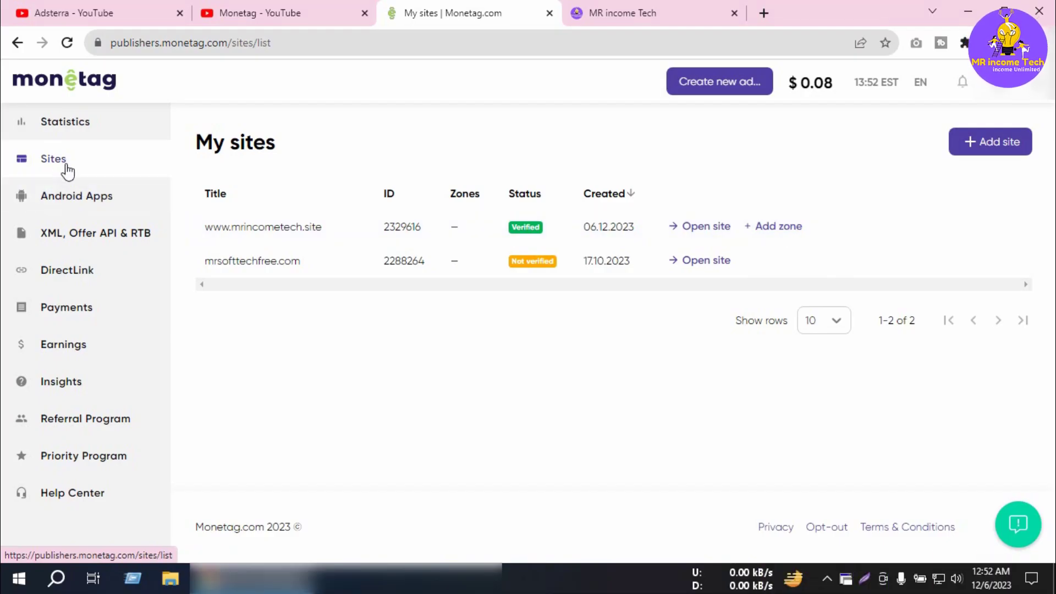
pyautogui.click(58, 160)
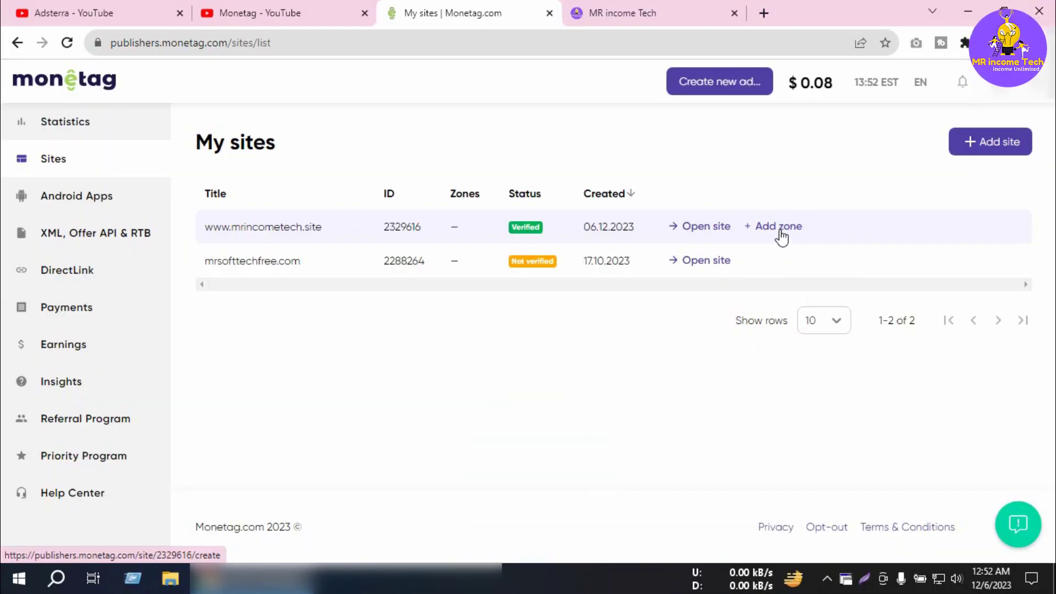
pyautogui.click(782, 234)
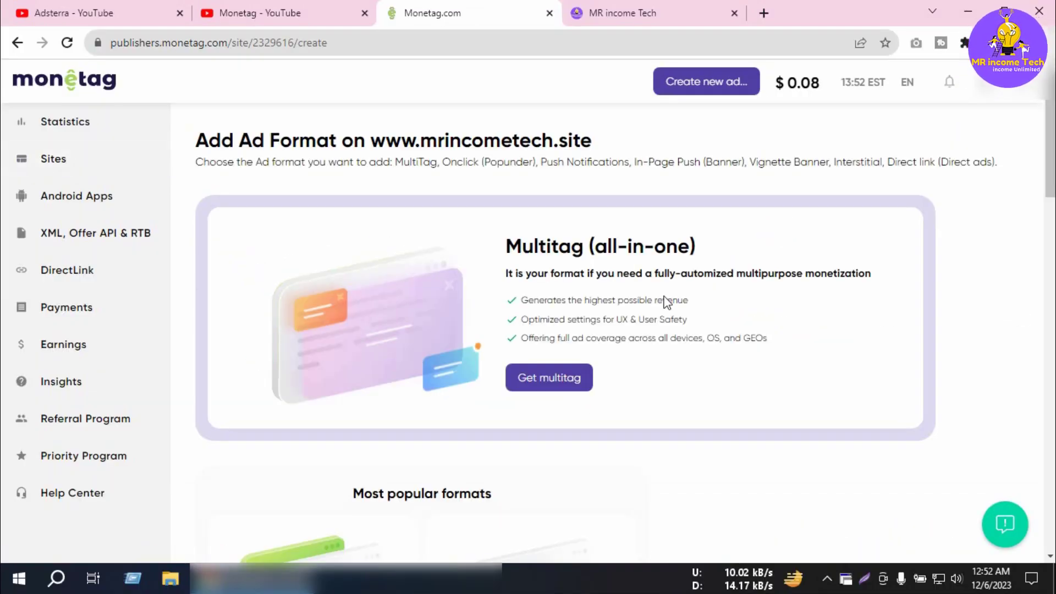
pyautogui.scroll(-5, 645, 333)
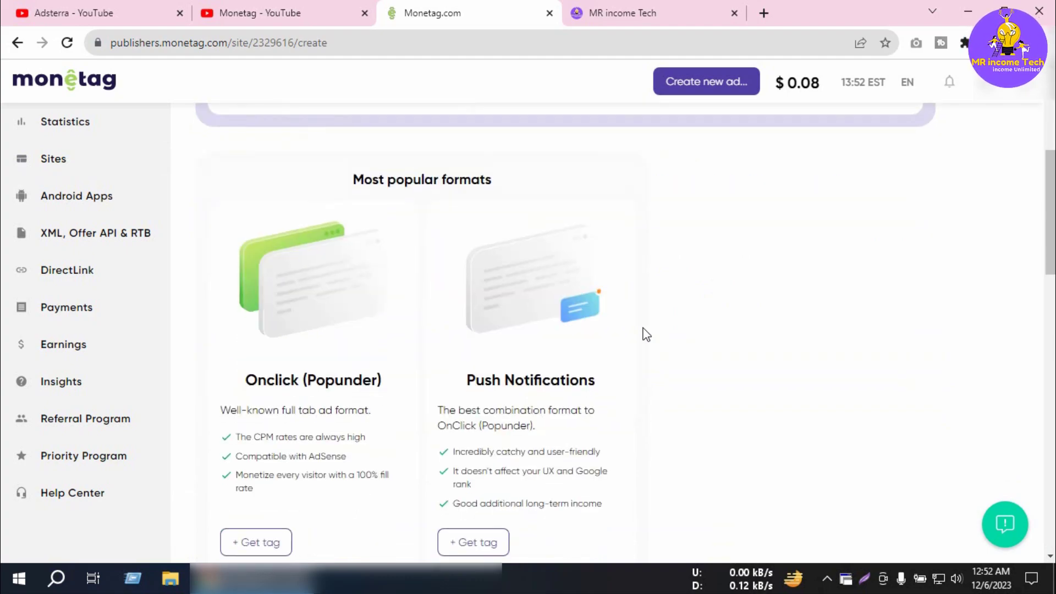
pyautogui.scroll(-15, 647, 335)
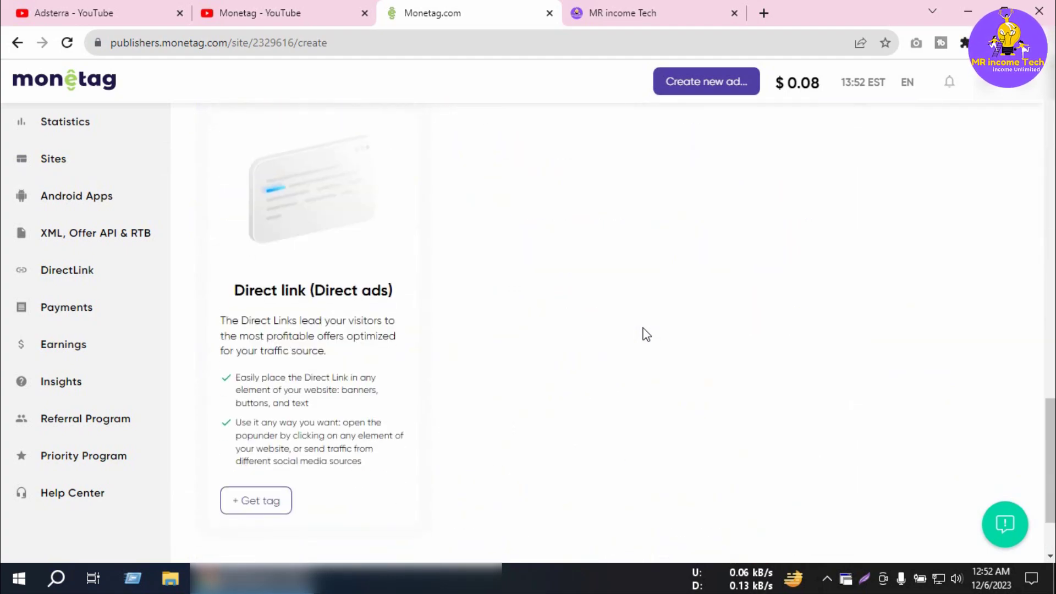
pyautogui.scroll(-3, 647, 334)
pyautogui.scroll(15, 646, 334)
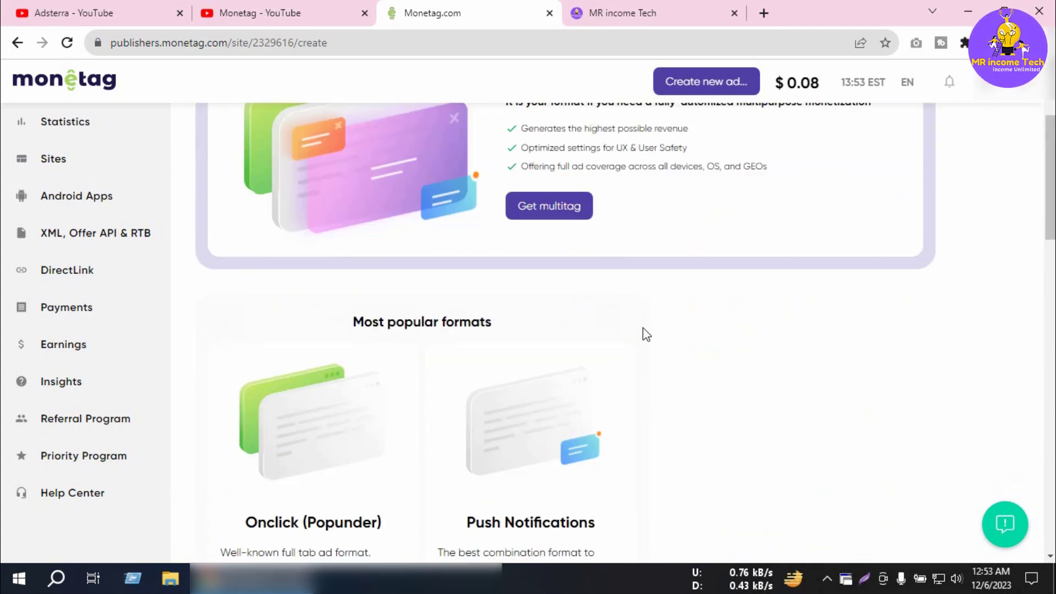
pyautogui.scroll(3, 647, 334)
pyautogui.scroll(-4, 646, 336)
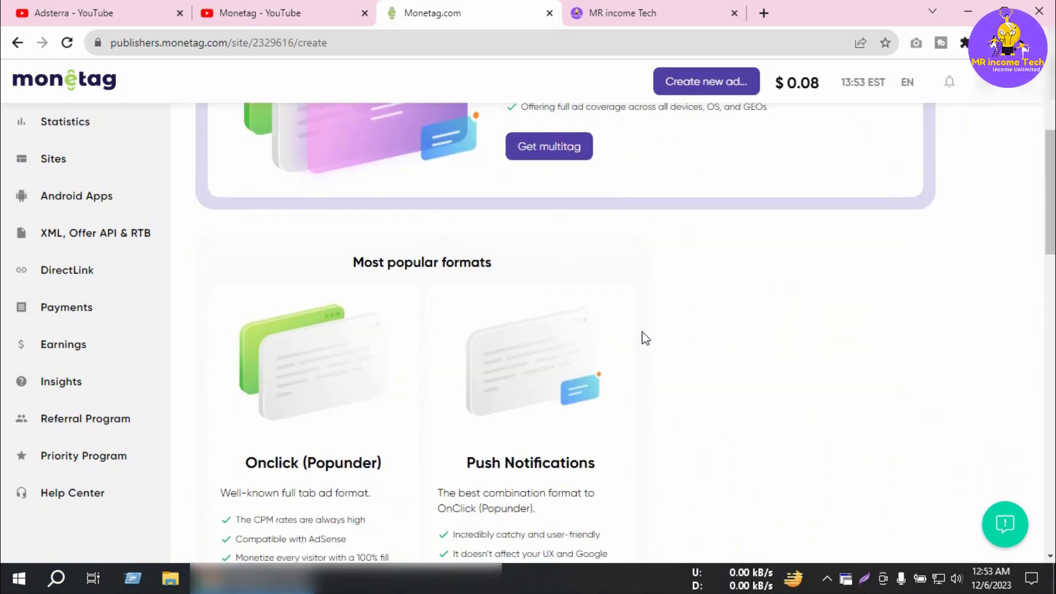
pyautogui.scroll(3, 642, 337)
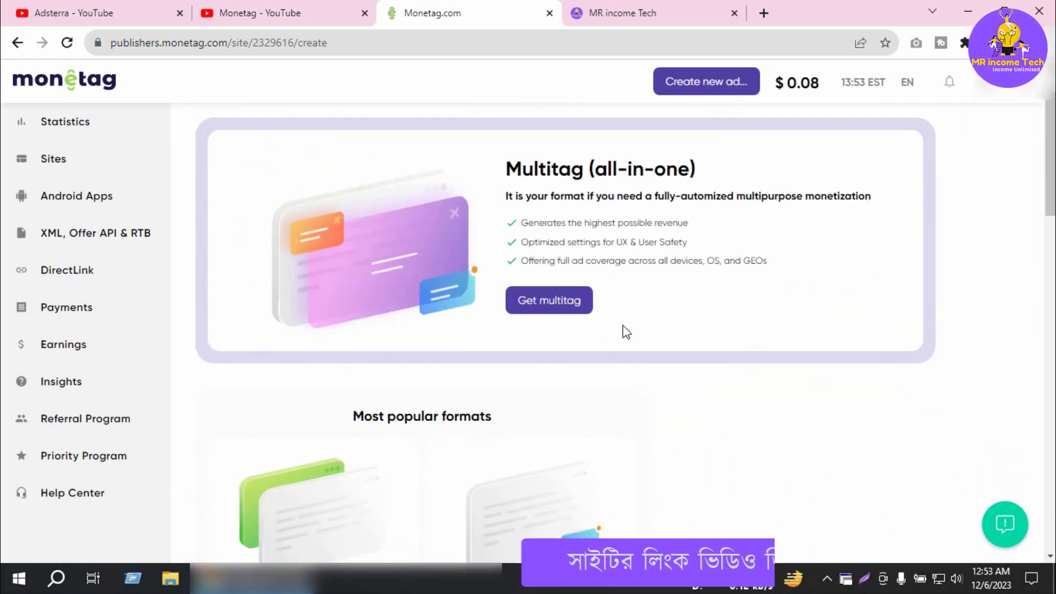
pyautogui.moveTo(696, 170); pyautogui.dragTo(502, 166)
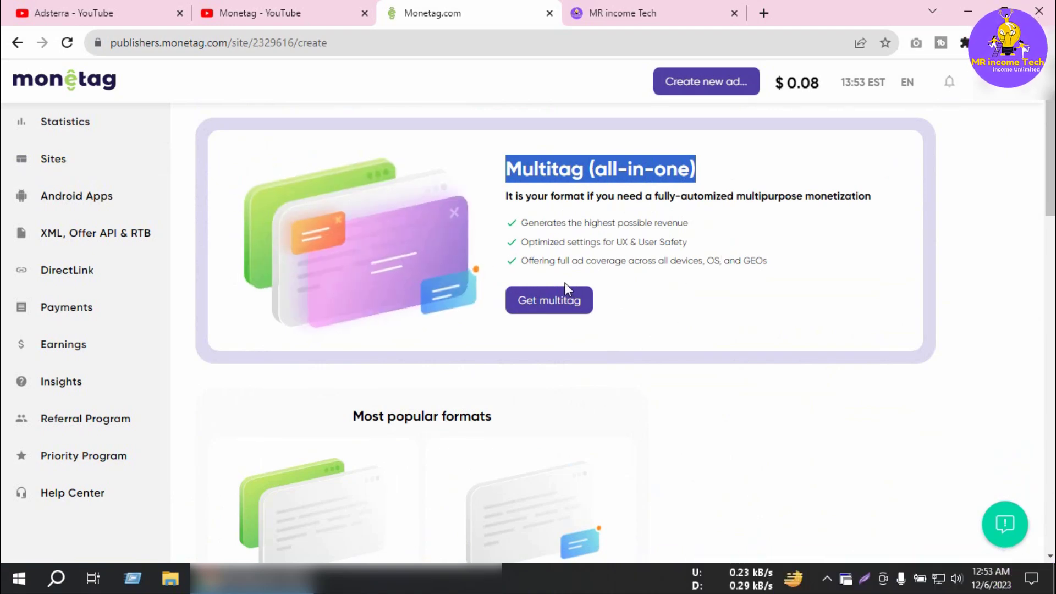
pyautogui.scroll(-5, 461, 378)
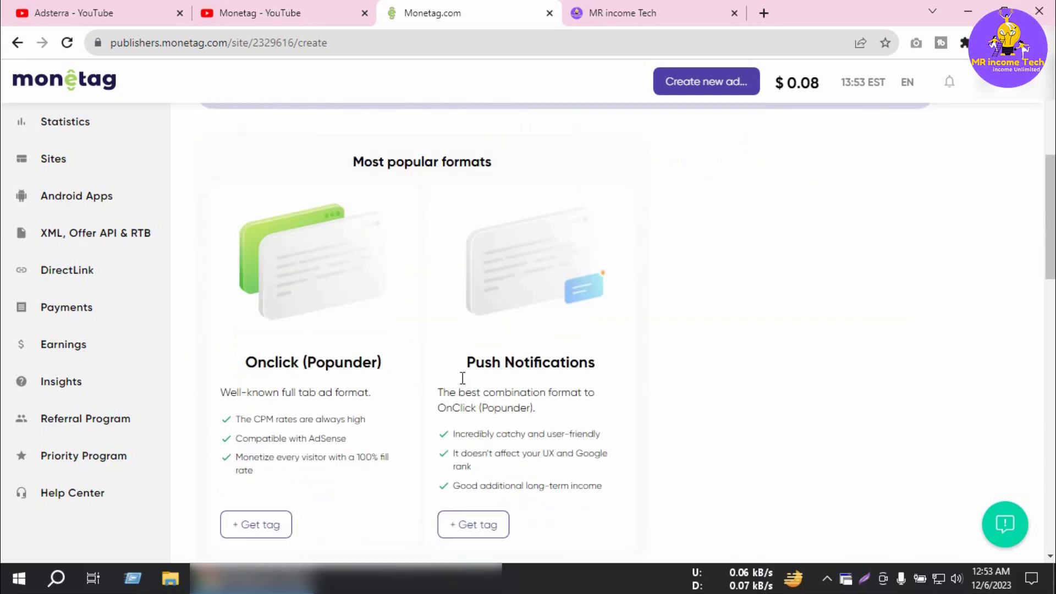
pyautogui.scroll(-10, 464, 382)
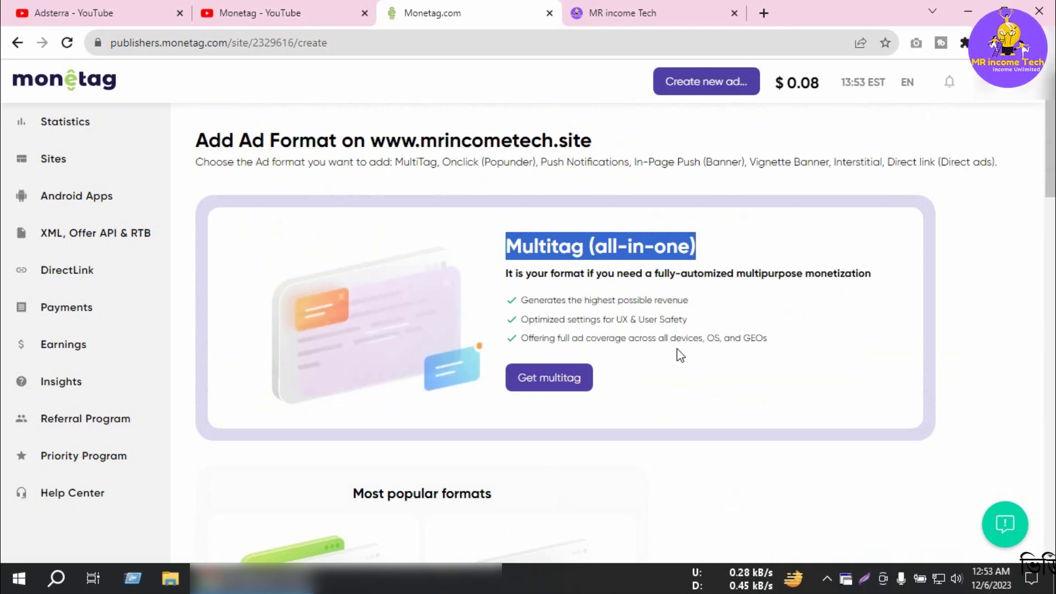
pyautogui.click(648, 8)
pyautogui.click(435, 12)
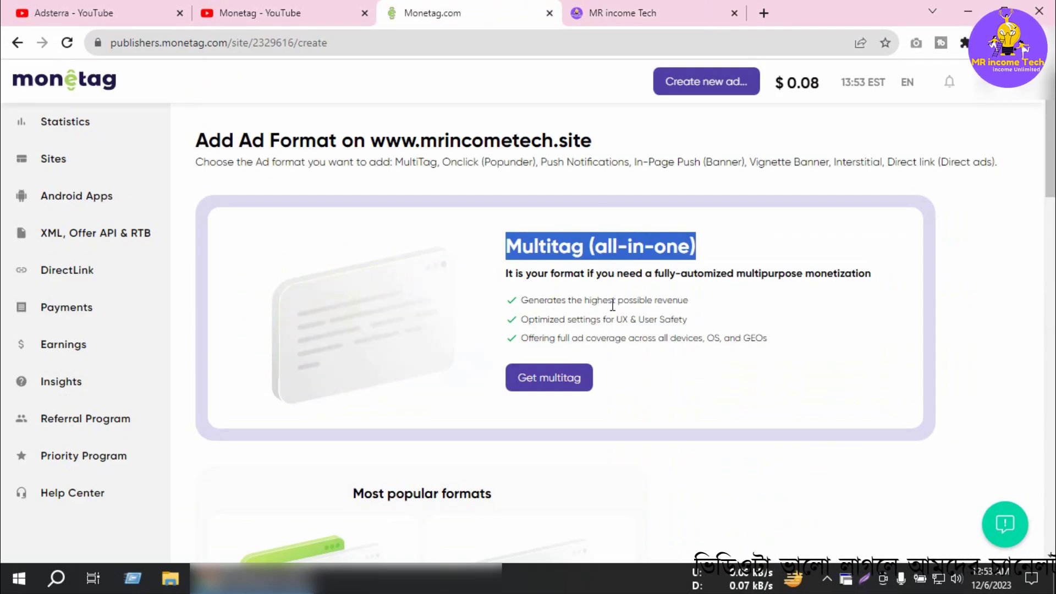
pyautogui.click(566, 376)
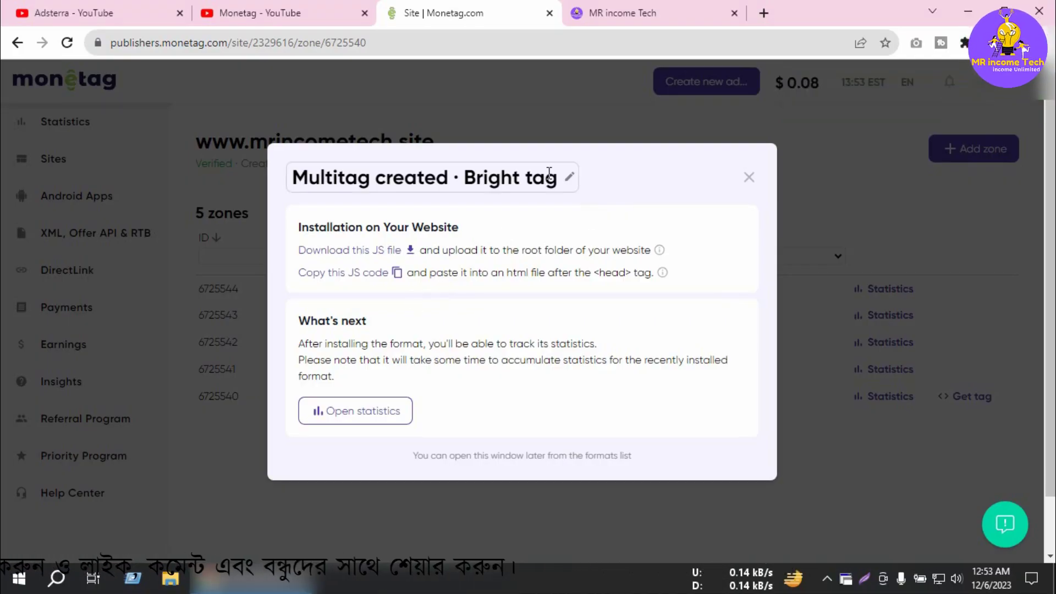
pyautogui.click(567, 182)
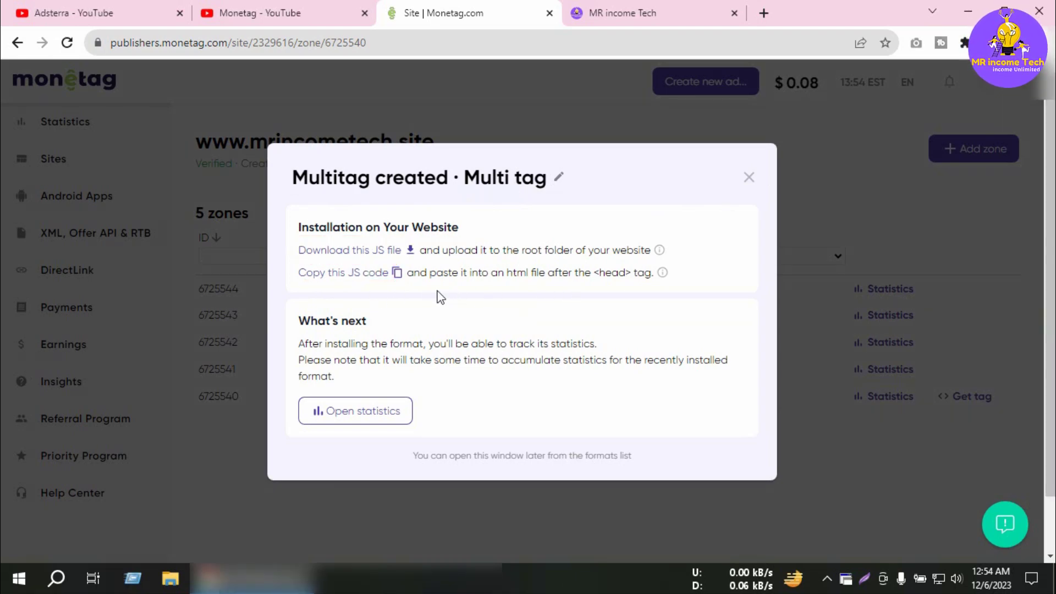
# Download the Multitag's JS file from its website installation instructions.
pyautogui.hotkey('ctrl', 'z')
pyautogui.moveTo(408, 266)
pyautogui.mouseDown()
pyautogui.moveTo(382, 277)
pyautogui.moveTo(415, 281)
pyautogui.moveTo(410, 262)
pyautogui.mouseUp()
pyautogui.press('Escape')
pyautogui.hotkey('ctrl', 'alt', 'd')
pyautogui.moveTo(416, 232)
pyautogui.mouseDown()
pyautogui.moveTo(400, 263)
pyautogui.moveTo(419, 233)
pyautogui.mouseUp()
pyautogui.press('Escape')
pyautogui.click(411, 251)
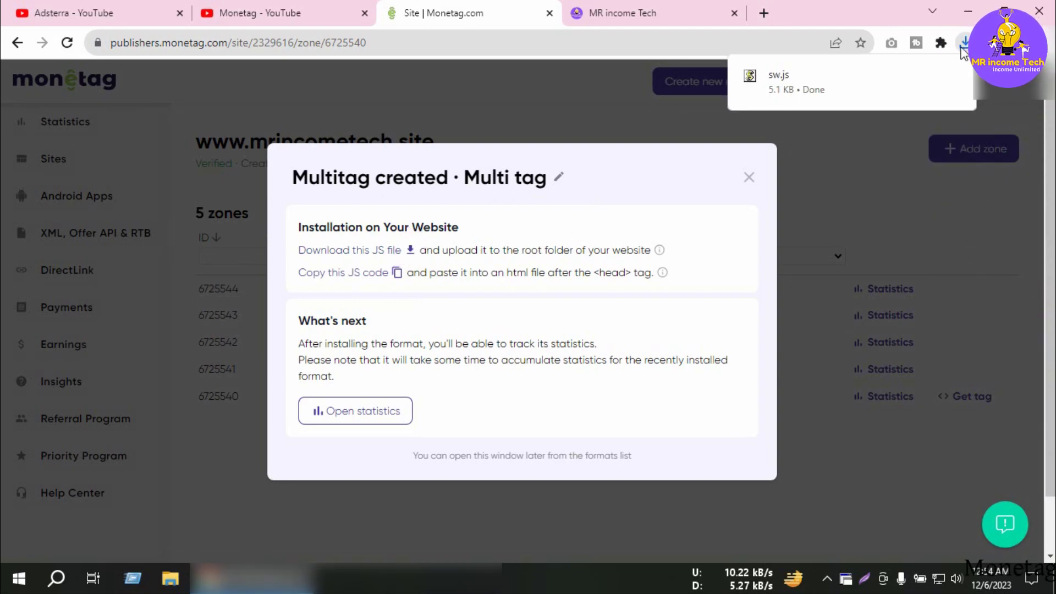
# Copy the Multitag's JS code for pasting after the <head> tag.
pyautogui.moveTo(400, 279)
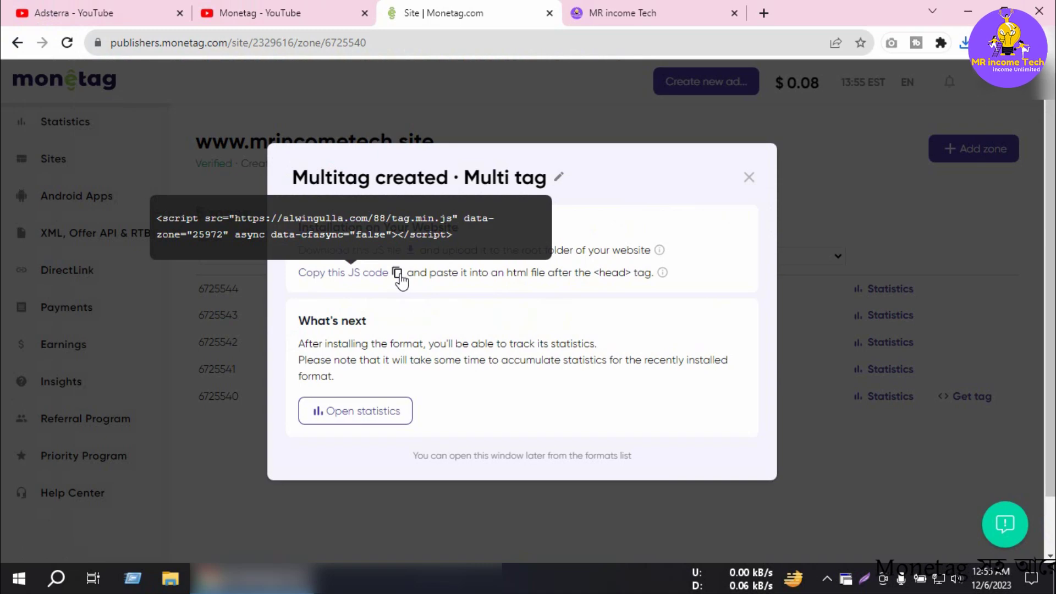
pyautogui.click(400, 278)
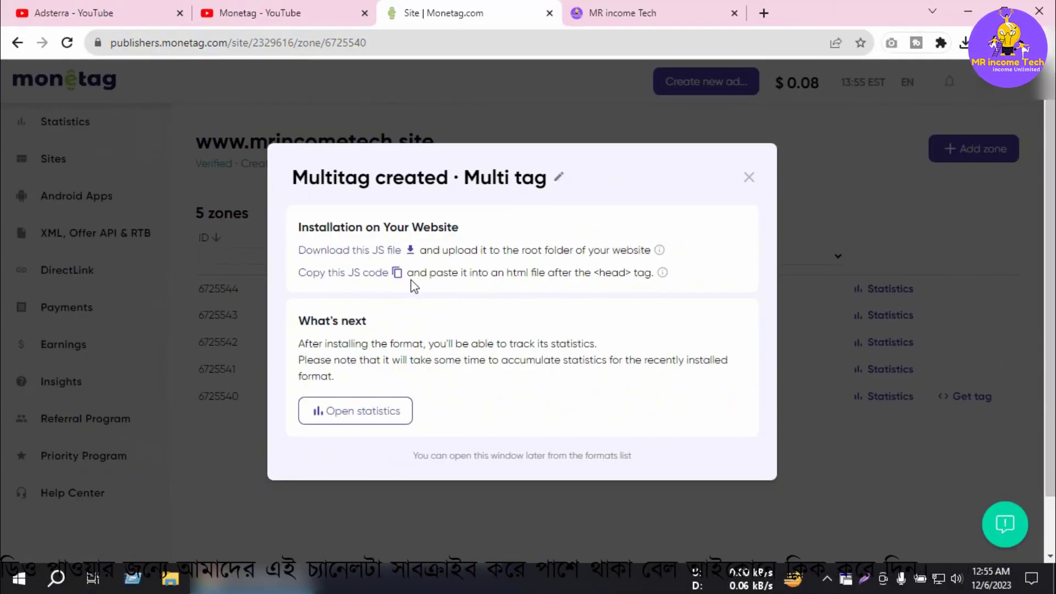
pyautogui.hotkey('ctrl', 'shift', '1')
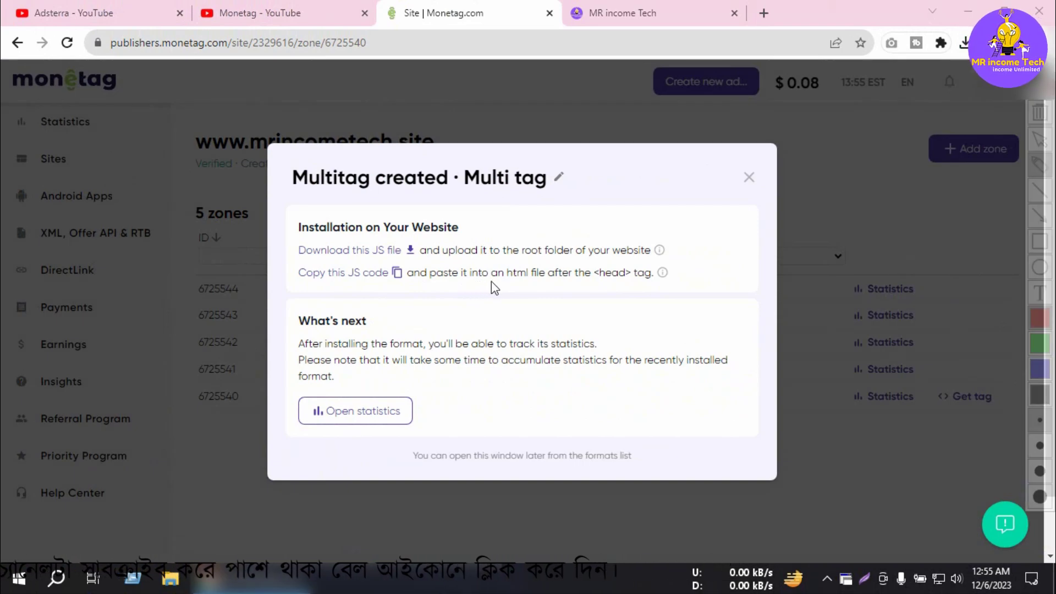
pyautogui.moveTo(510, 280); pyautogui.dragTo(651, 282)
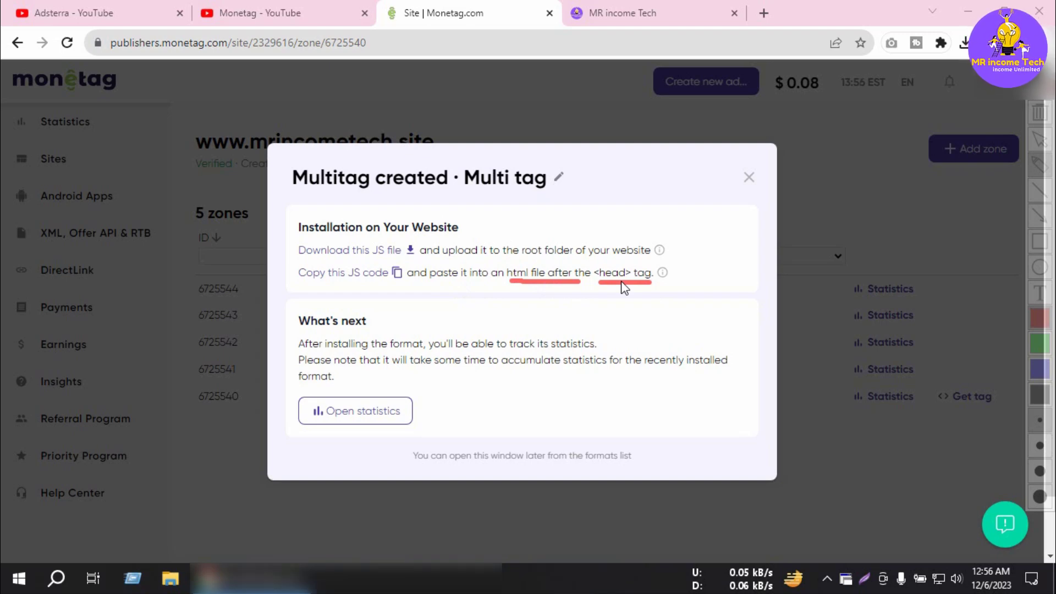
pyautogui.click(398, 274)
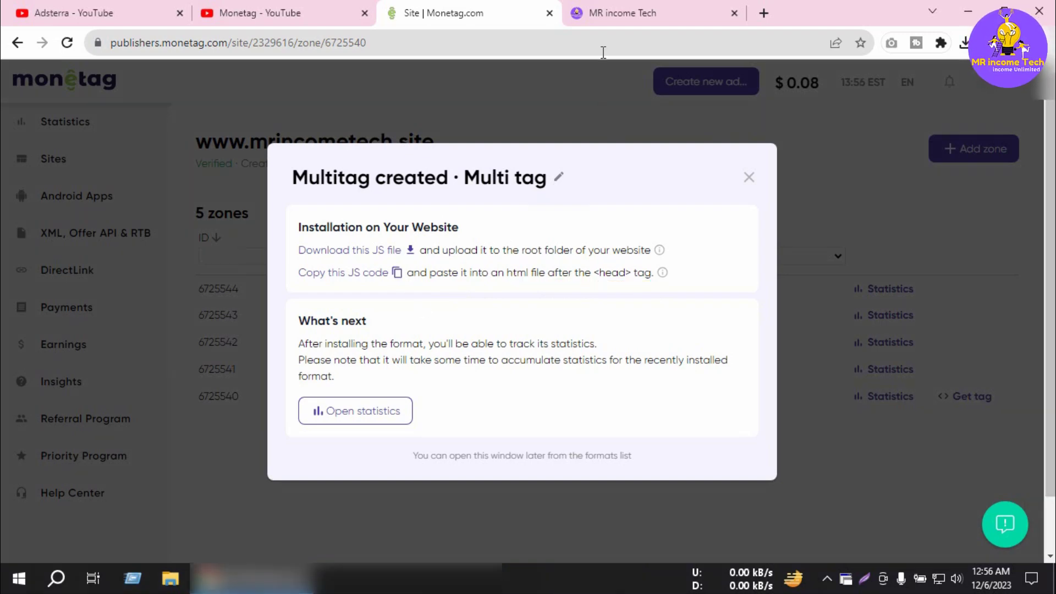
# Switch to Blogger at blogger.com in the blog's browser tab and open the theme's HTML for editing.
pyautogui.click(688, 14)
pyautogui.click(537, 44)
pyautogui.write('b')
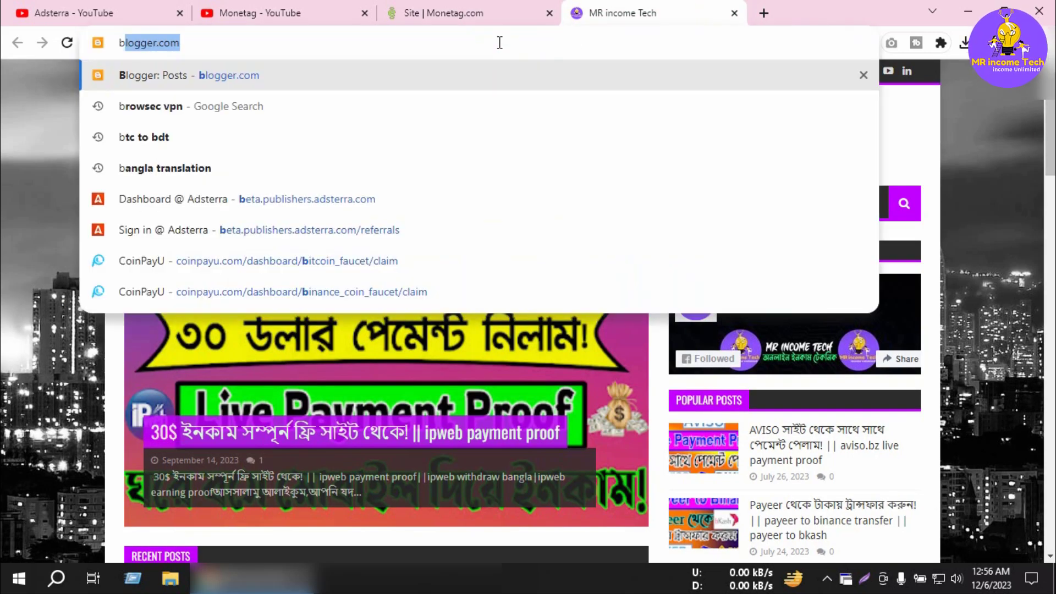
pyautogui.press('Return')
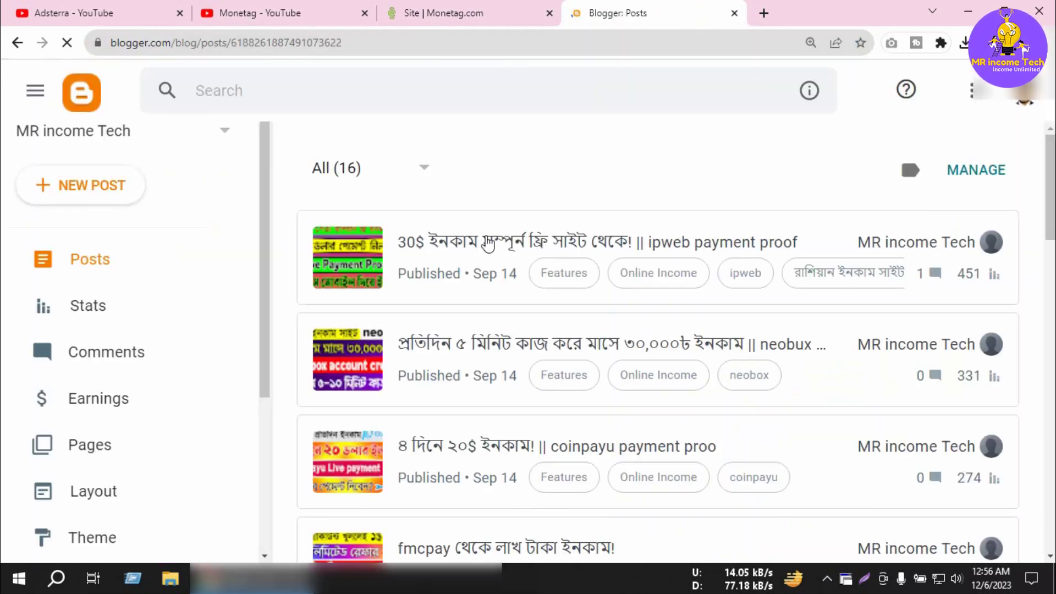
pyautogui.scroll(-2, 117, 418)
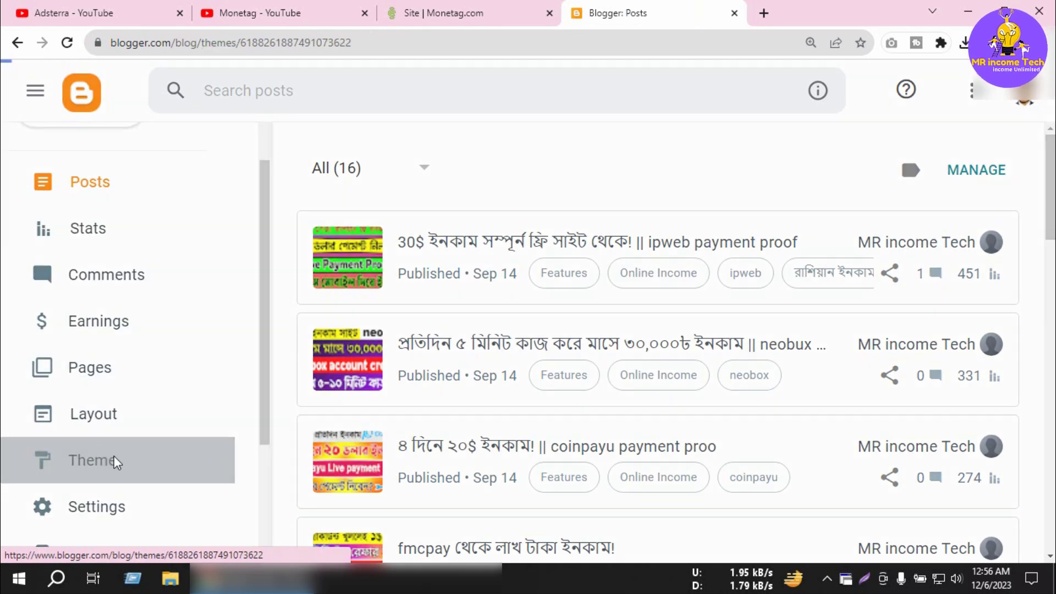
pyautogui.click(115, 460)
pyautogui.click(649, 270)
pyautogui.click(420, 434)
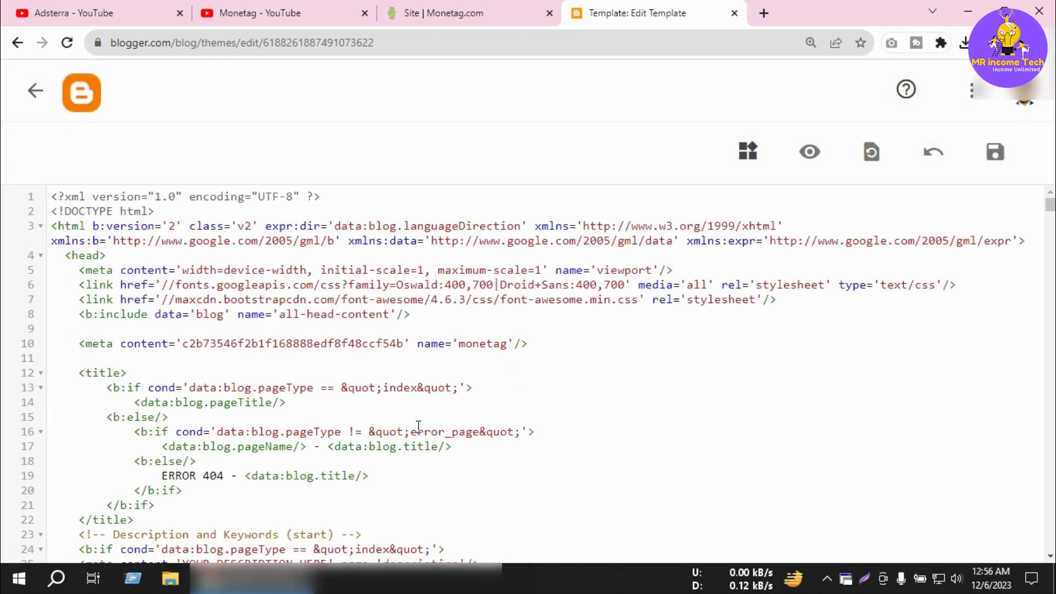
# Paste the copied Multitag script on line 11 below the monetag meta tag, save the theme, and leave the HTML editor.
pyautogui.scroll(-2, 419, 427)
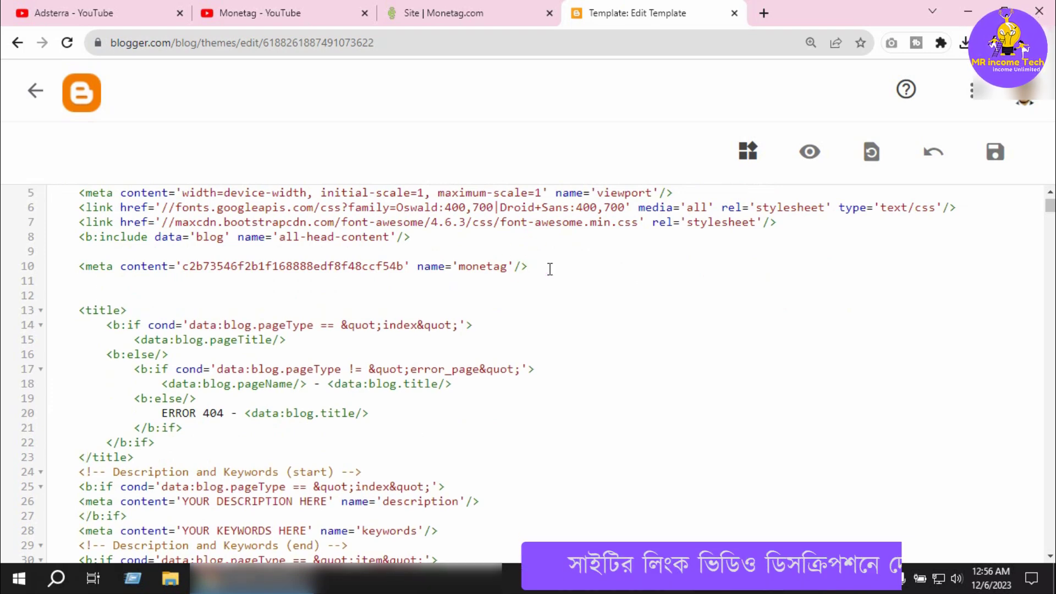
pyautogui.hotkey('ctrl', 'v')
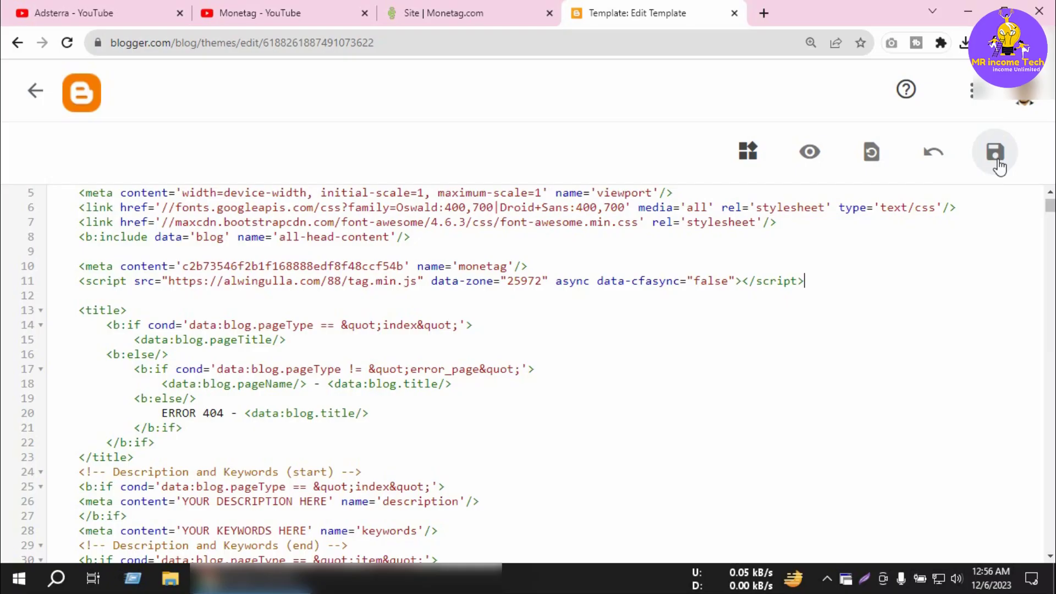
pyautogui.click(996, 155)
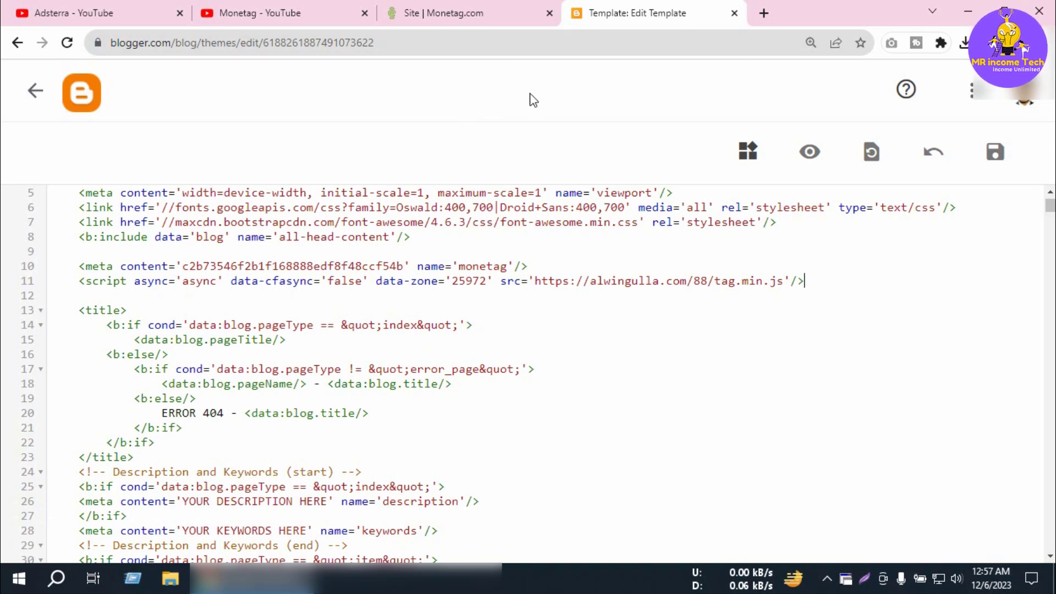
pyautogui.click(47, 100)
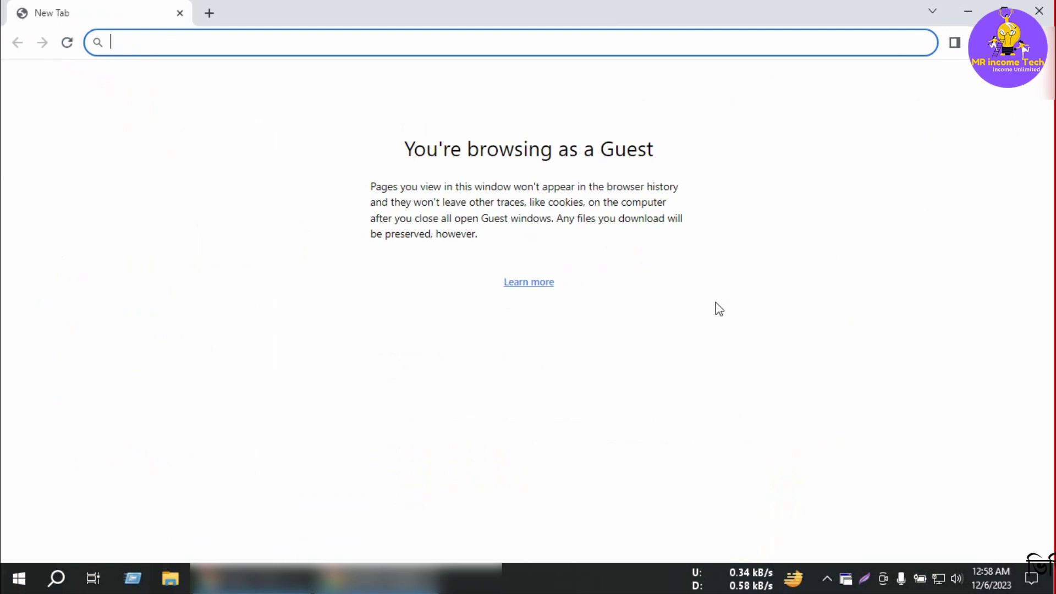
# Load mrincometech.site in the guest browser window, dismiss the translation offer, and check the page for ads.
pyautogui.write('<script src="https://alwingulla.com/88/tag.min.js" data-zone="23972" async data-cfasync="false"></script>')
pyautogui.press('Return')
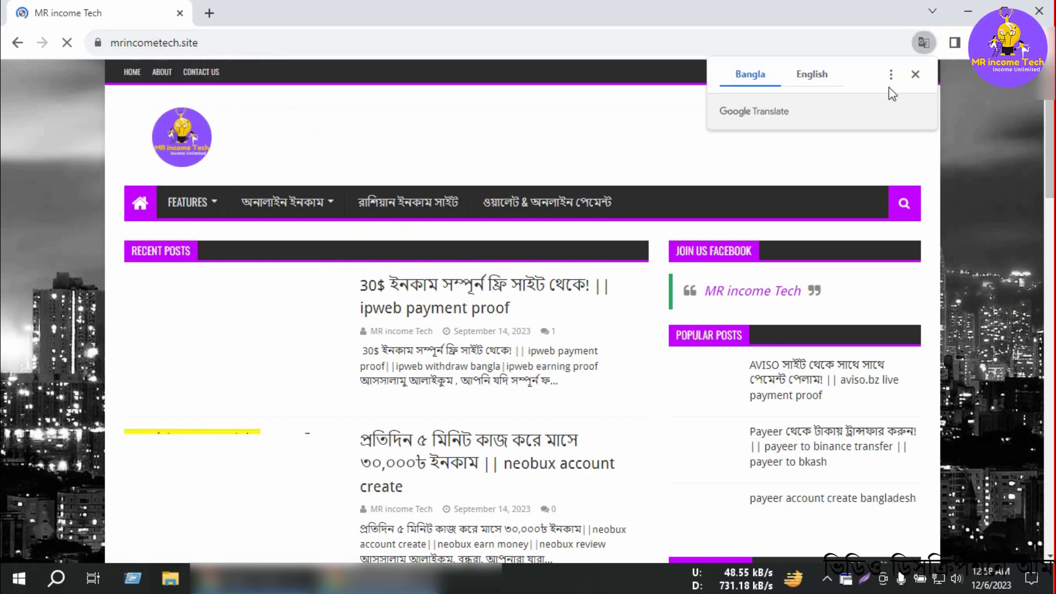
pyautogui.click(916, 75)
pyautogui.scroll(-10, 767, 308)
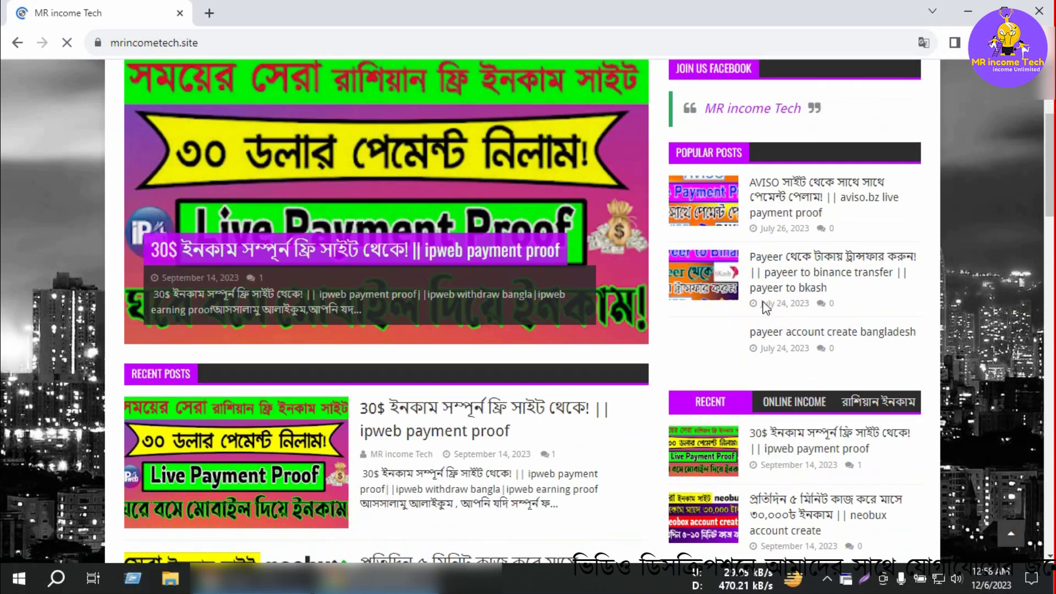
pyautogui.scroll(-15, 764, 305)
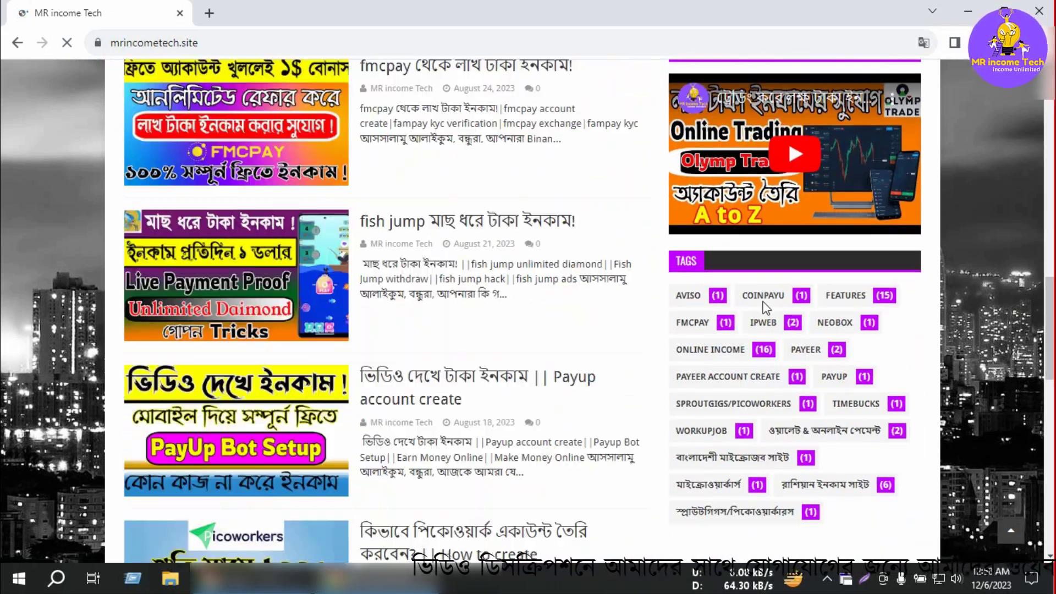
pyautogui.scroll(-5, 562, 379)
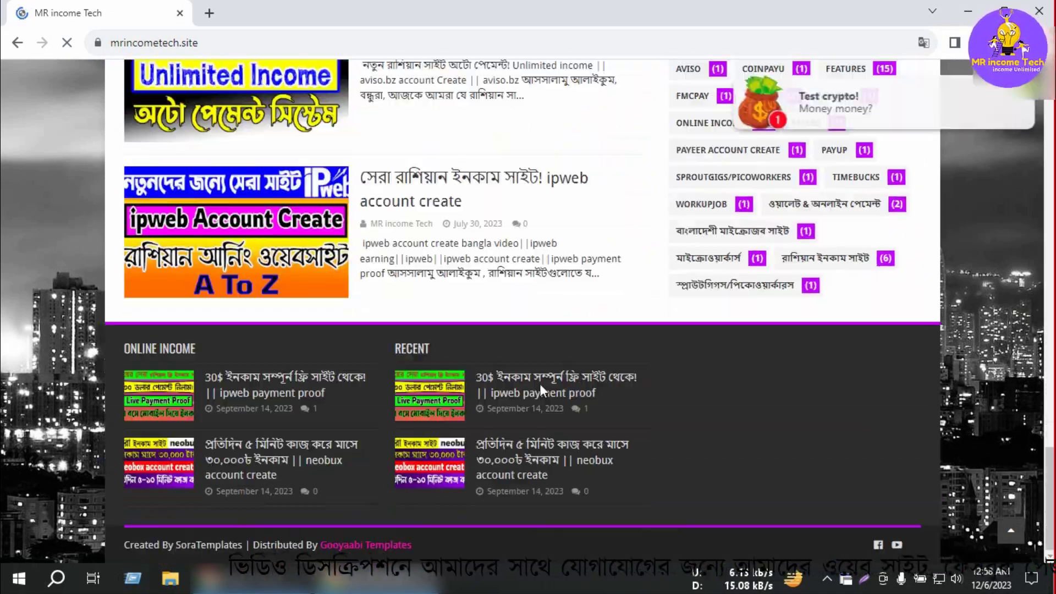
pyautogui.scroll(10, 540, 384)
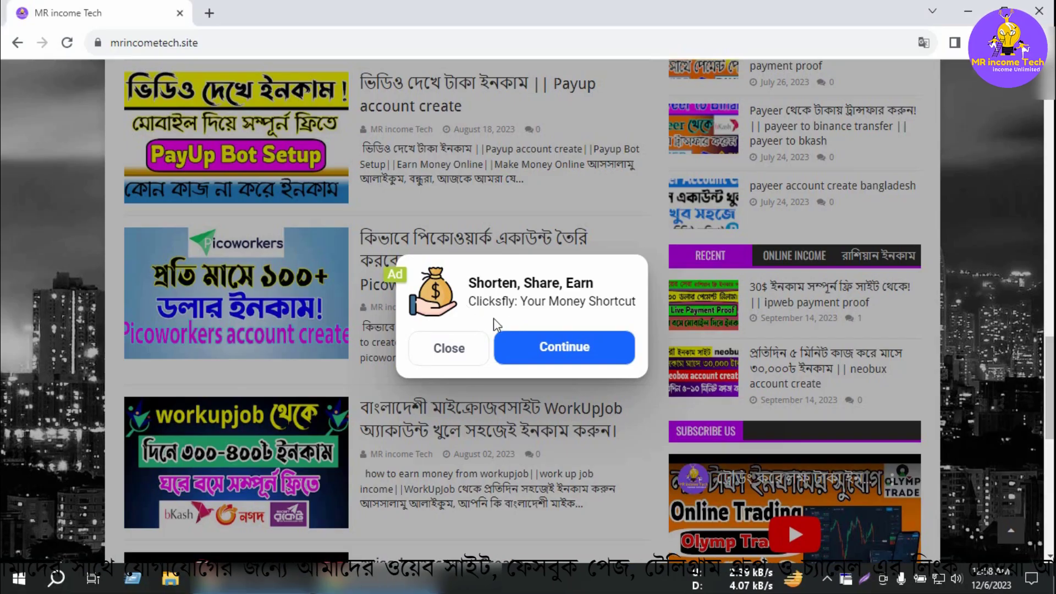
pyautogui.scroll(6, 491, 334)
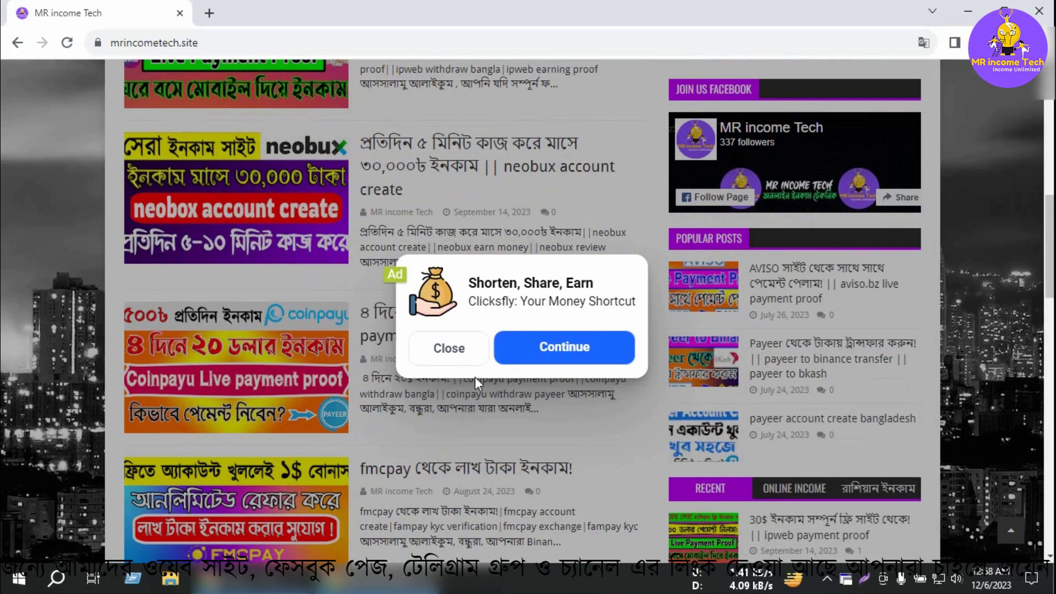
# Dismiss the Clicksfly ad, test the "ipweb payment proof" post link for a popunder, and close the ad's tab.
pyautogui.click(451, 354)
pyautogui.scroll(5, 483, 384)
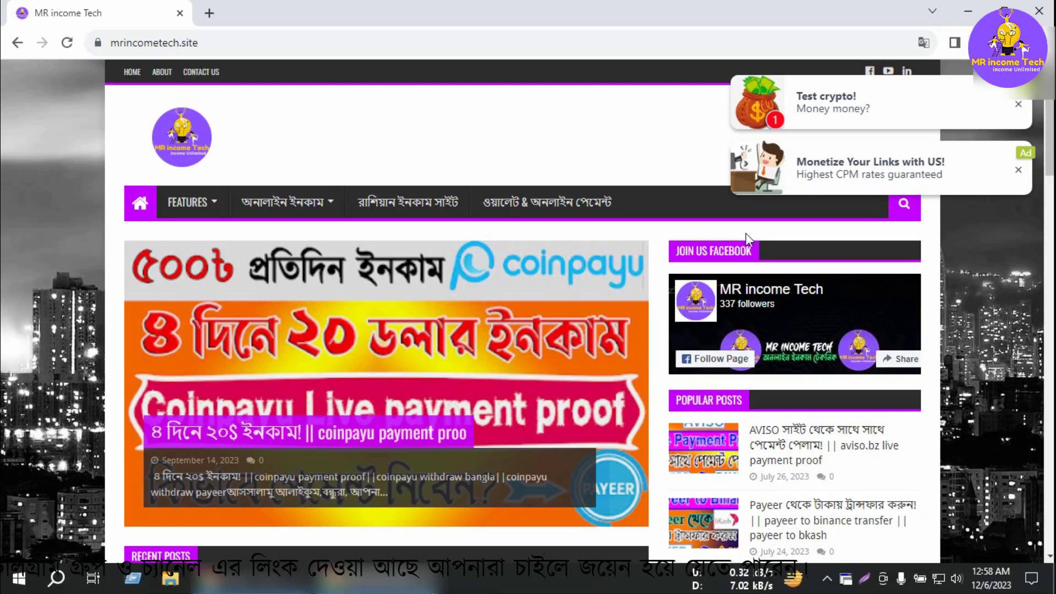
pyautogui.scroll(-3, 399, 372)
pyautogui.scroll(-3, 399, 372)
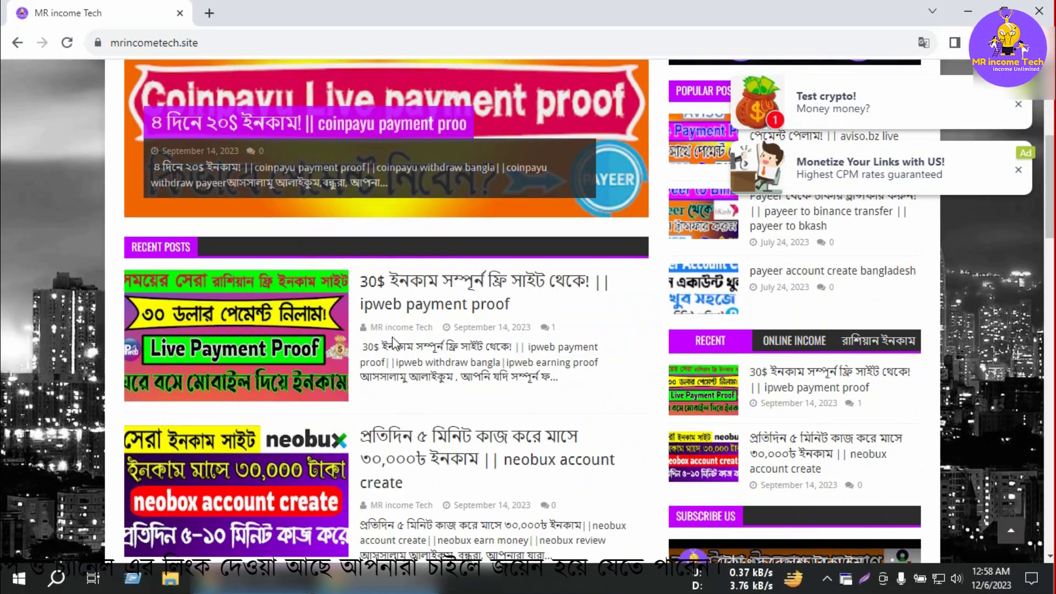
pyautogui.click(410, 285)
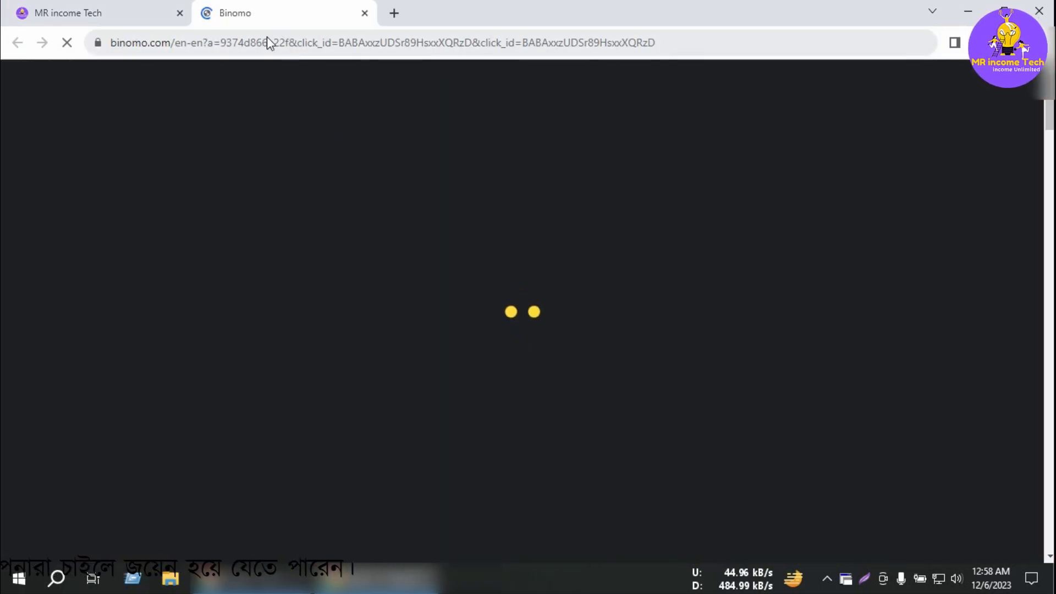
pyautogui.middleClick(244, 12)
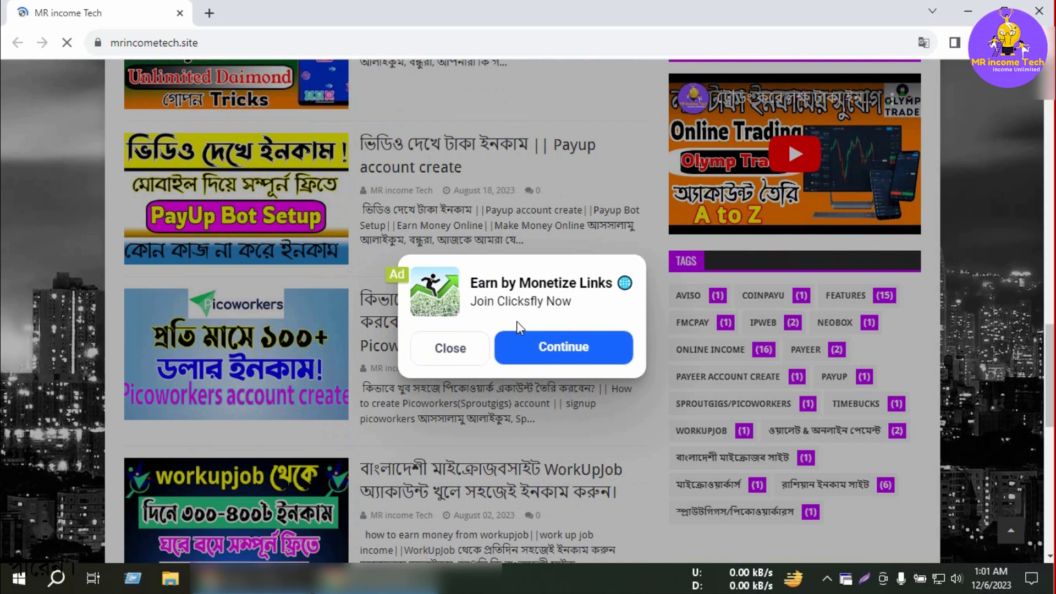
# Follow the "Earn by Monetize Links" ad on the blog to its Clicksfly page and return to the blog.
pyautogui.scroll(15, 520, 338)
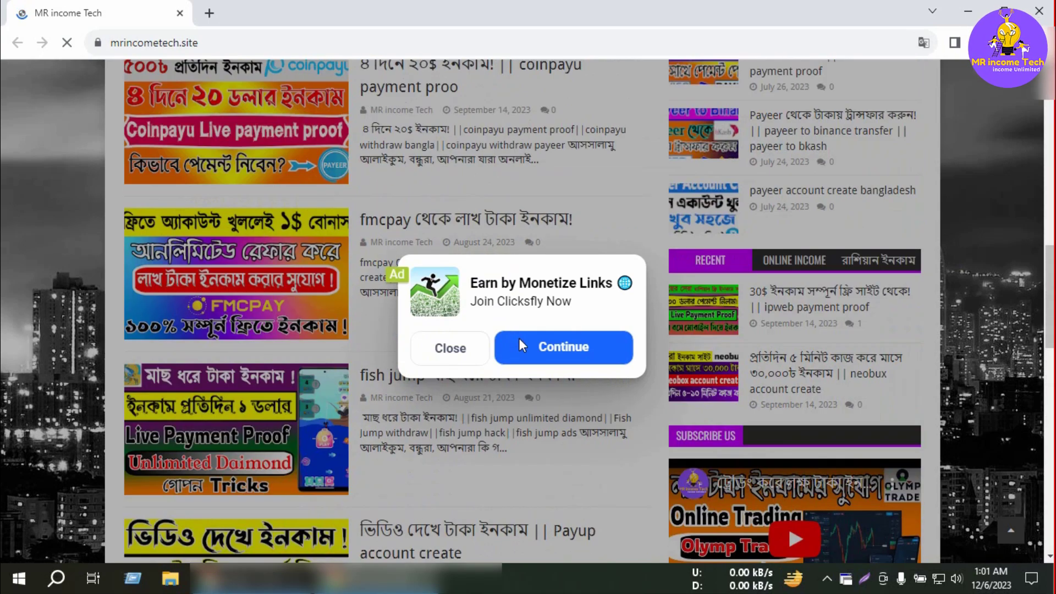
pyautogui.scroll(10, 625, 428)
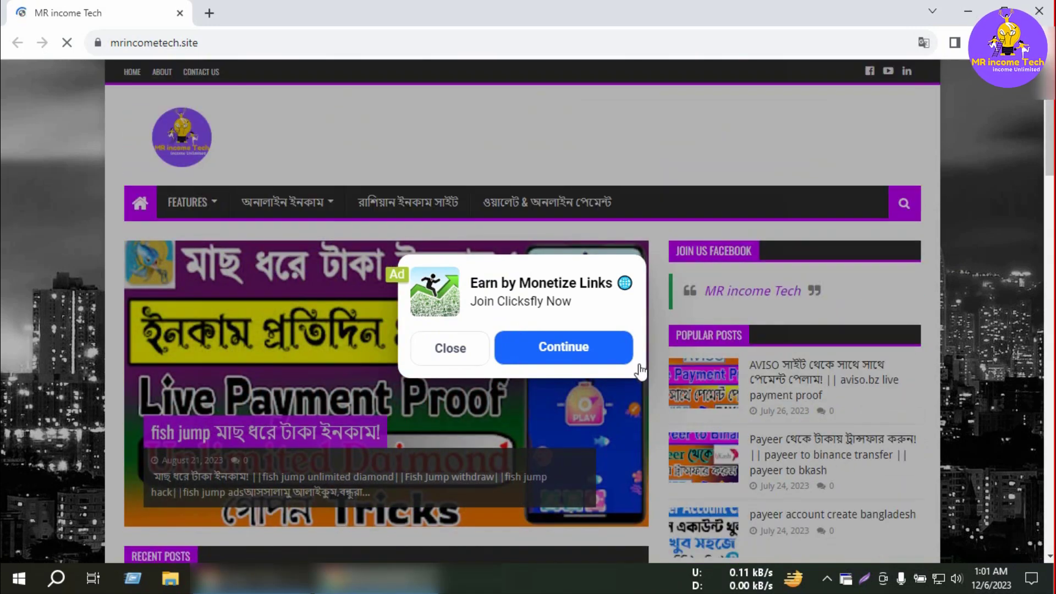
pyautogui.click(566, 350)
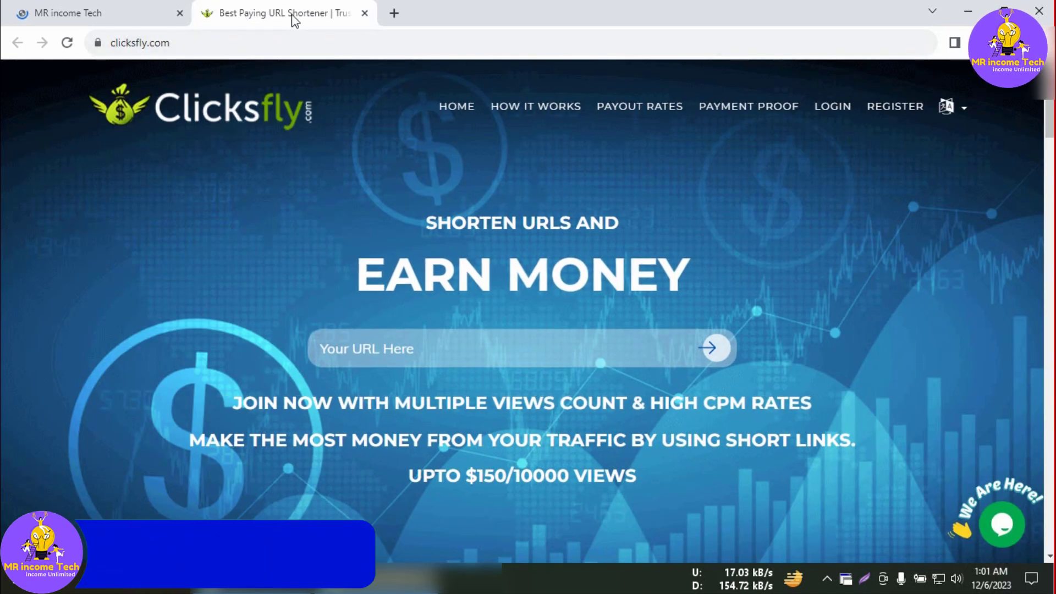
pyautogui.click(104, 9)
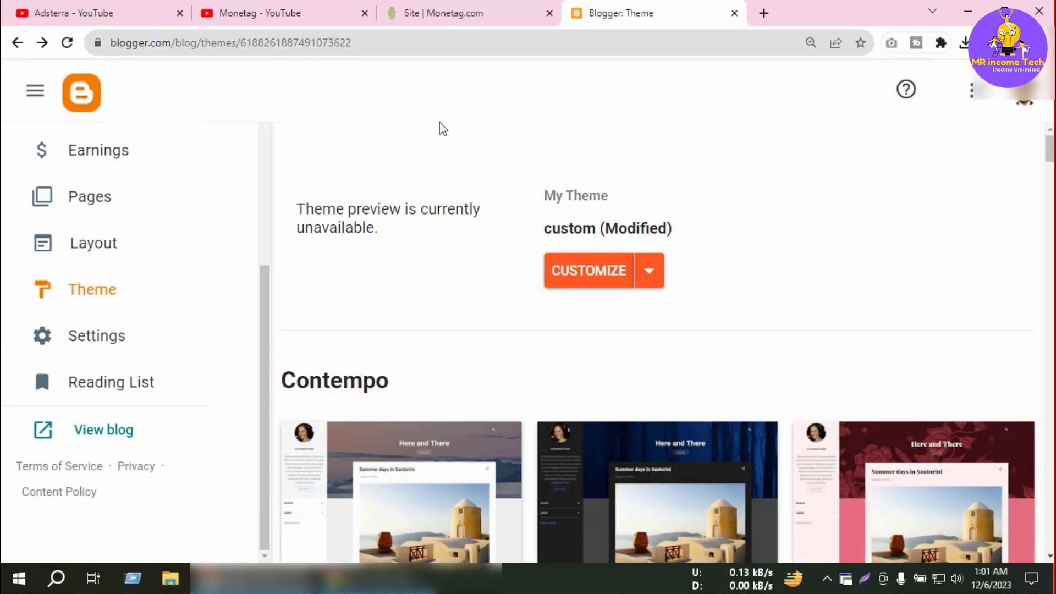
pyautogui.click(460, 14)
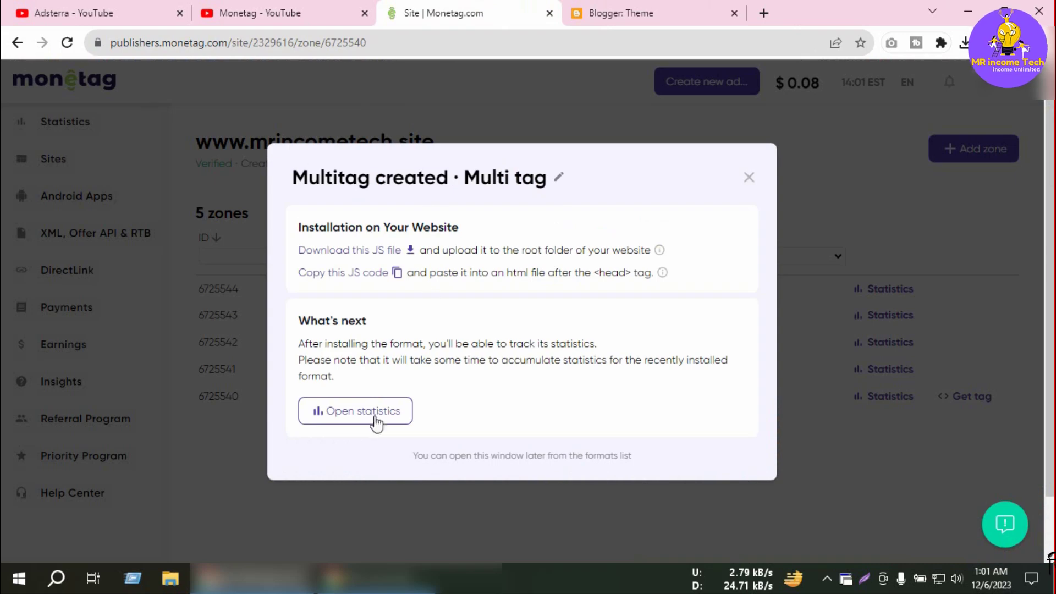
pyautogui.click(750, 178)
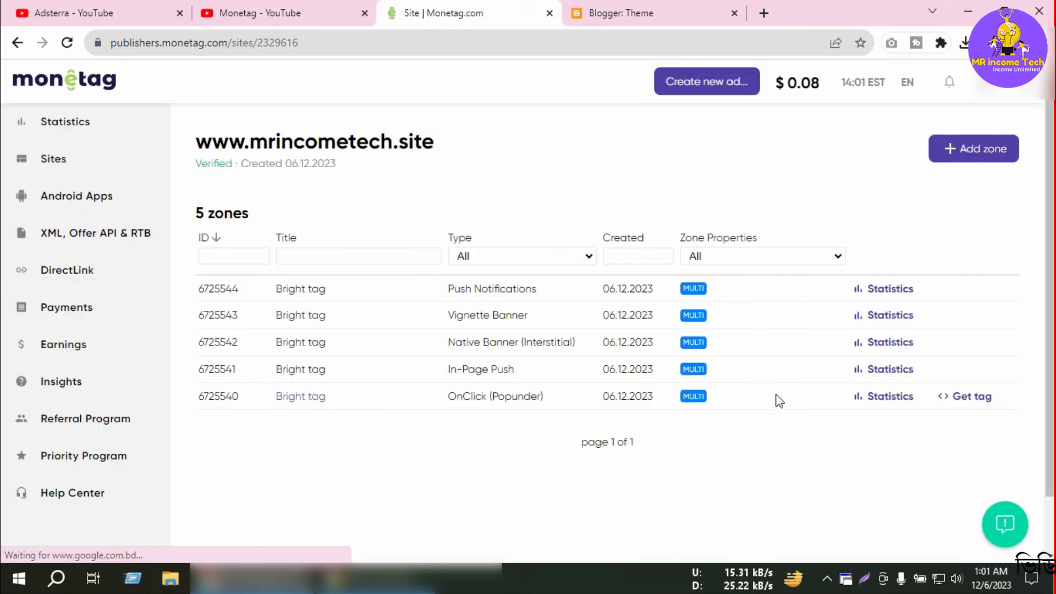
pyautogui.moveTo(762, 291)
pyautogui.mouseDown()
pyautogui.moveTo(763, 270)
pyautogui.moveTo(791, 321)
pyautogui.moveTo(770, 412)
pyautogui.mouseUp()
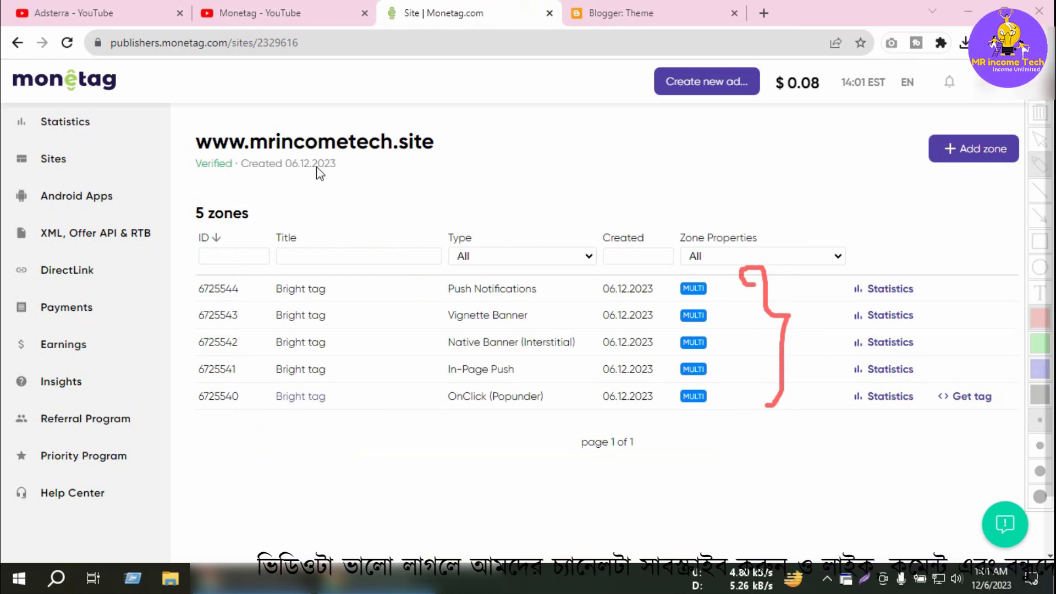
pyautogui.moveTo(251, 178)
pyautogui.mouseDown()
pyautogui.moveTo(330, 193)
pyautogui.moveTo(414, 115)
pyautogui.moveTo(223, 168)
pyautogui.moveTo(272, 173)
pyautogui.mouseUp()
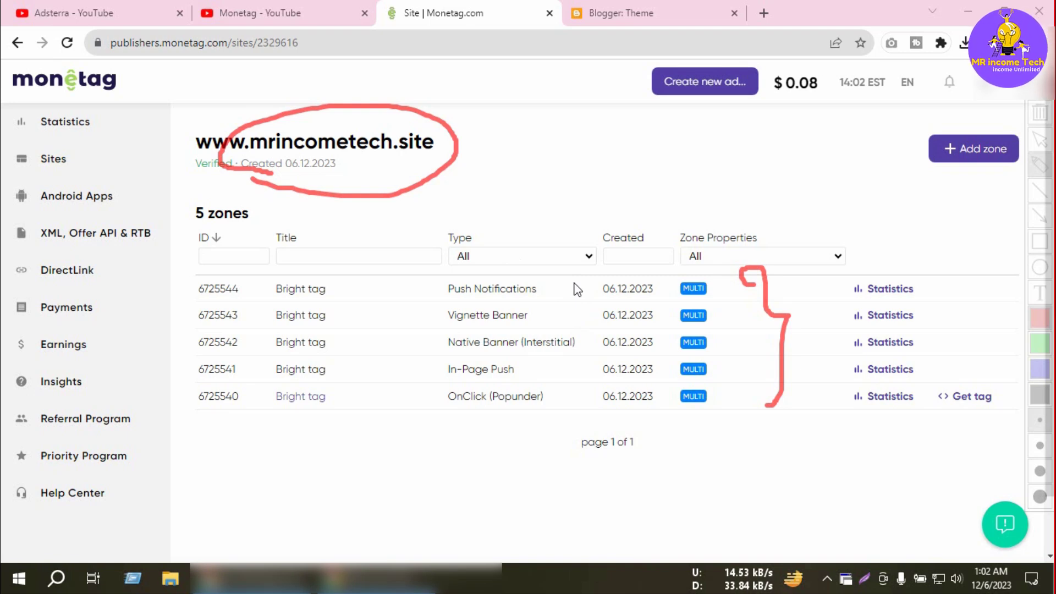
pyautogui.moveTo(351, 168); pyautogui.dragTo(358, 169)
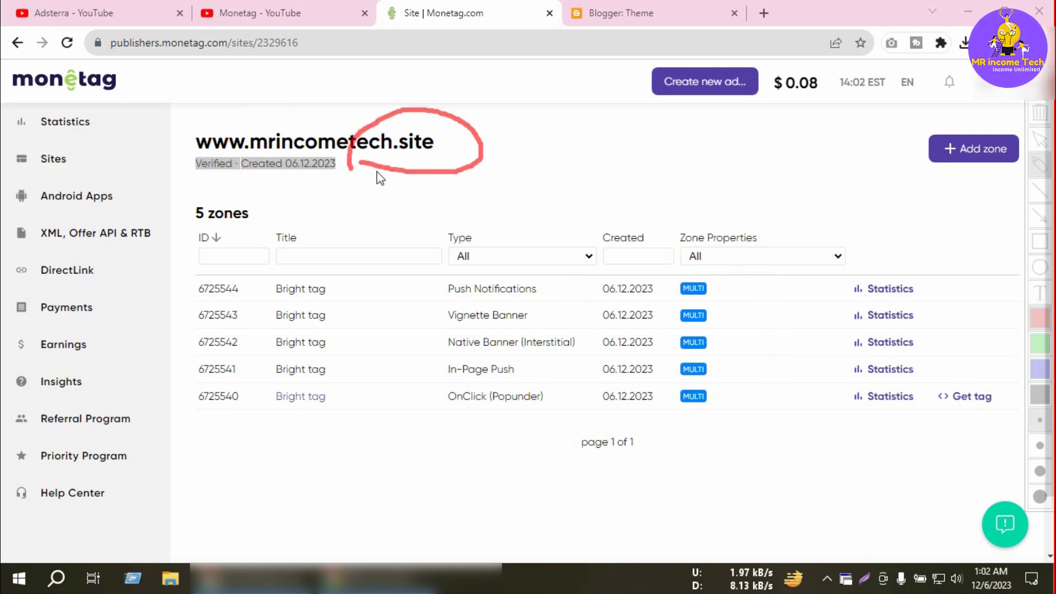
# View the live blog from Blogger and go back to the Blogger theme page.
pyautogui.click(638, 11)
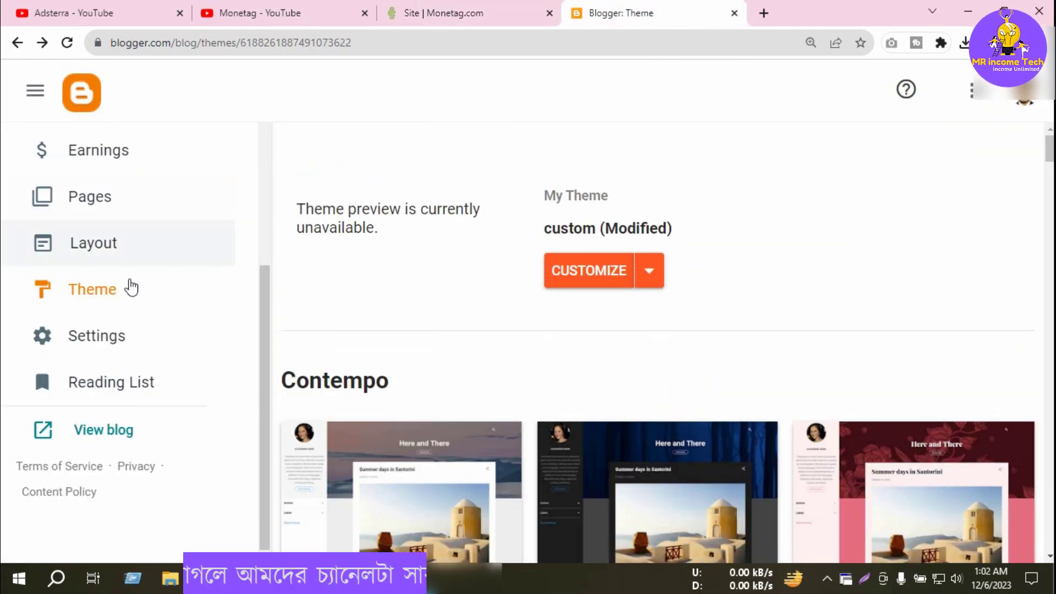
pyautogui.click(117, 429)
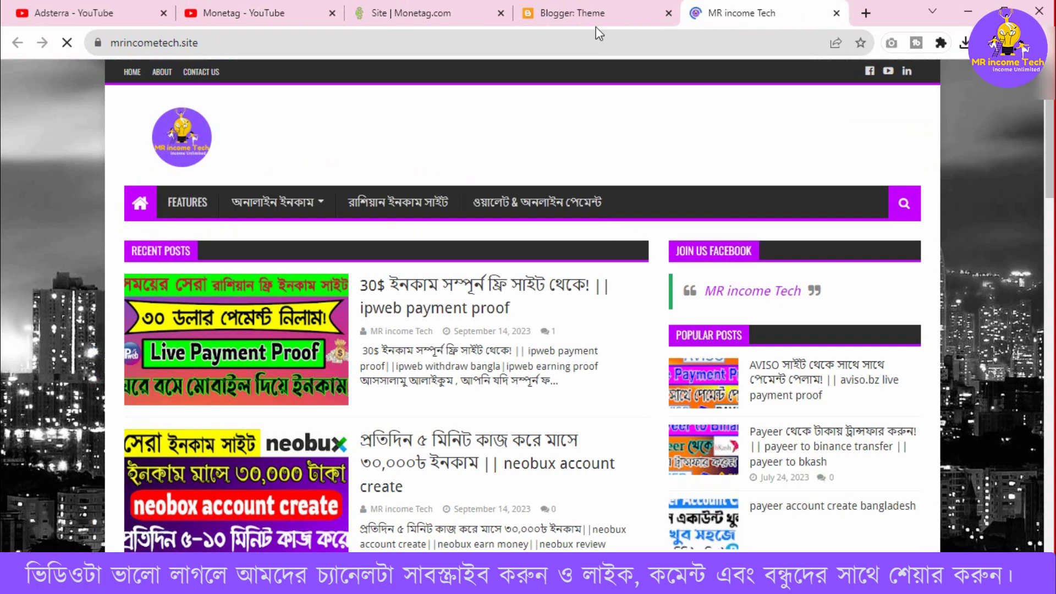
pyautogui.click(588, 9)
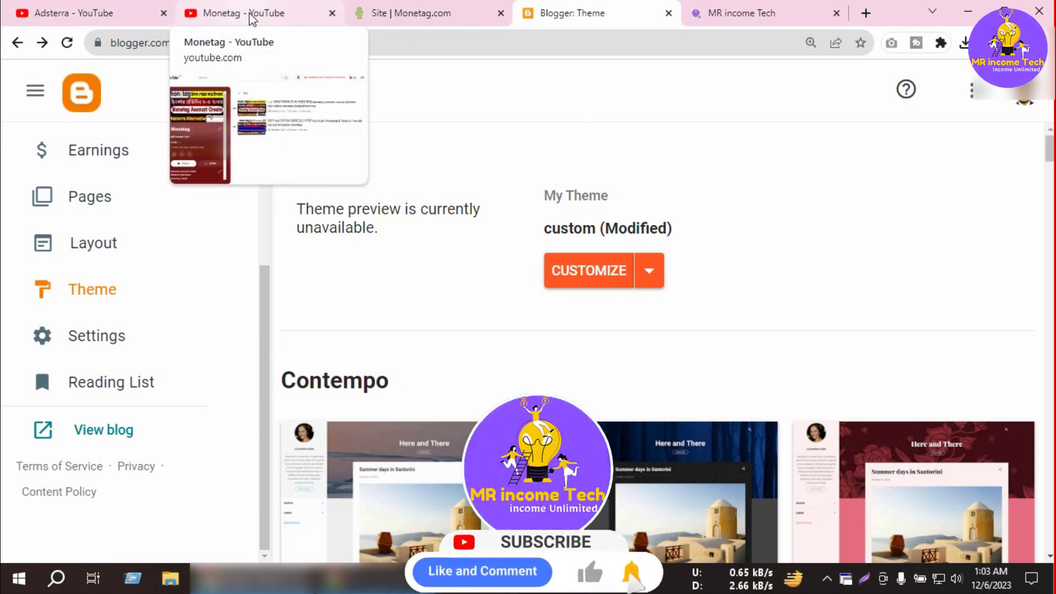
# Look over the Monetag and Adsterra playlists on YouTube.
pyautogui.click(286, 14)
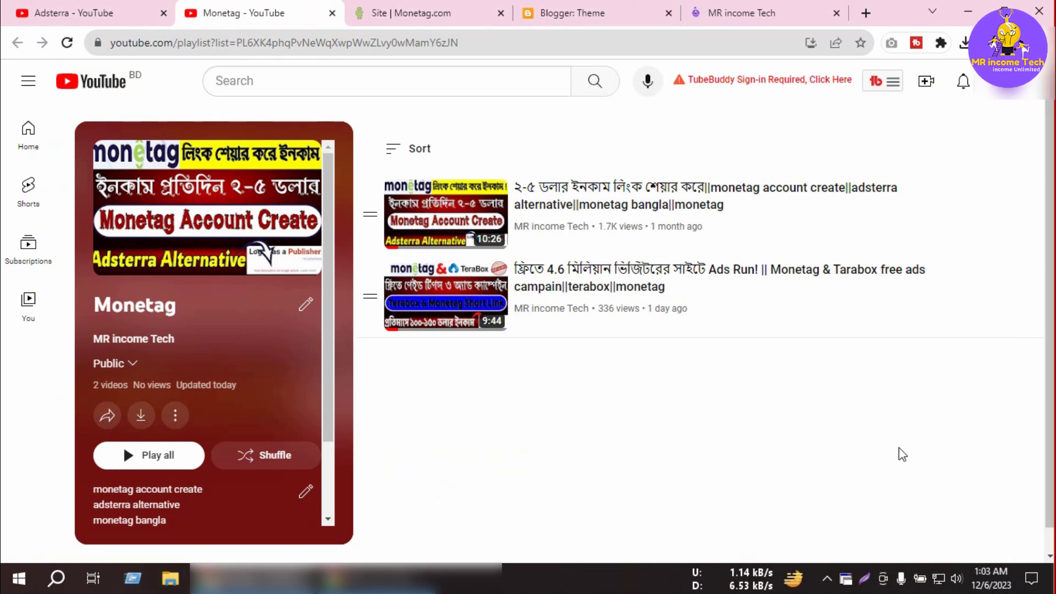
pyautogui.click(552, 16)
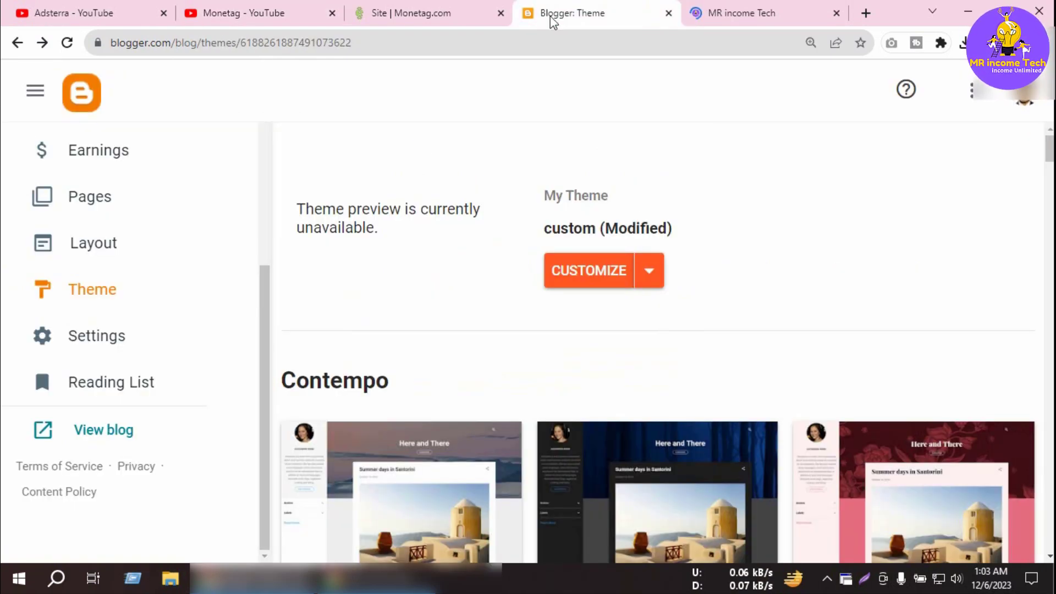
pyautogui.click(132, 11)
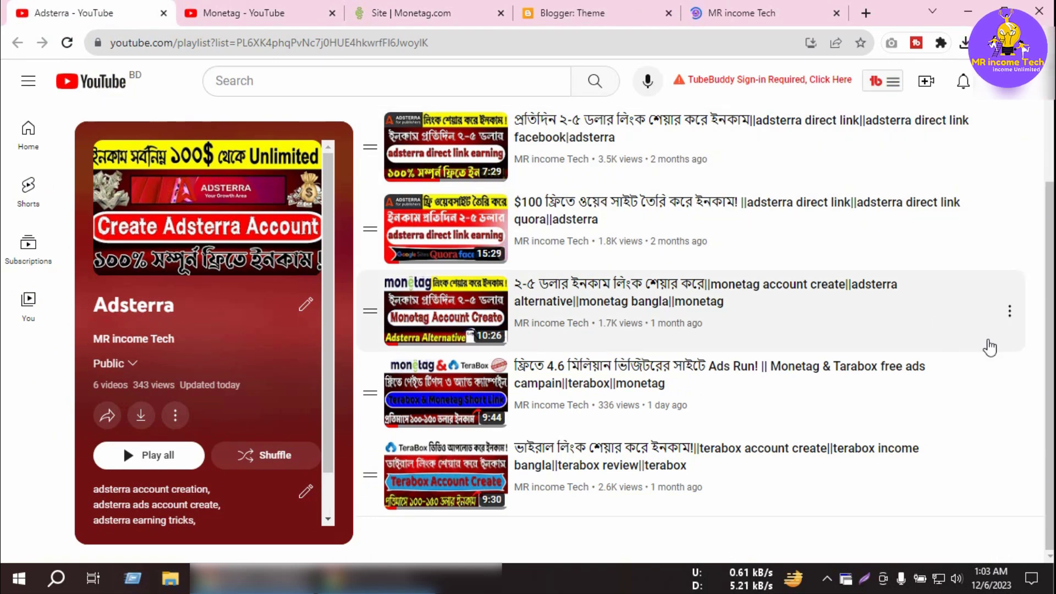